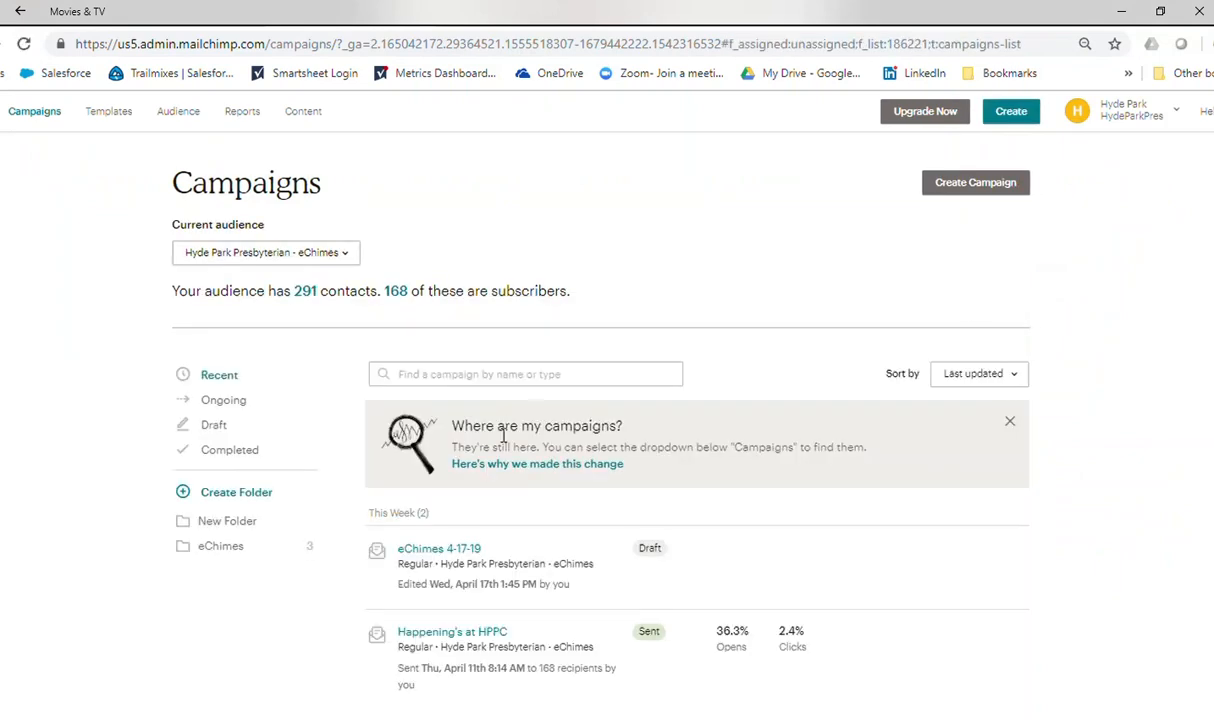
# Open the design of the draft campaign eChimes 4-17-19 and start editing the MAUNDY THURSDAY 4/18 heading block.
pyautogui.click(433, 552)
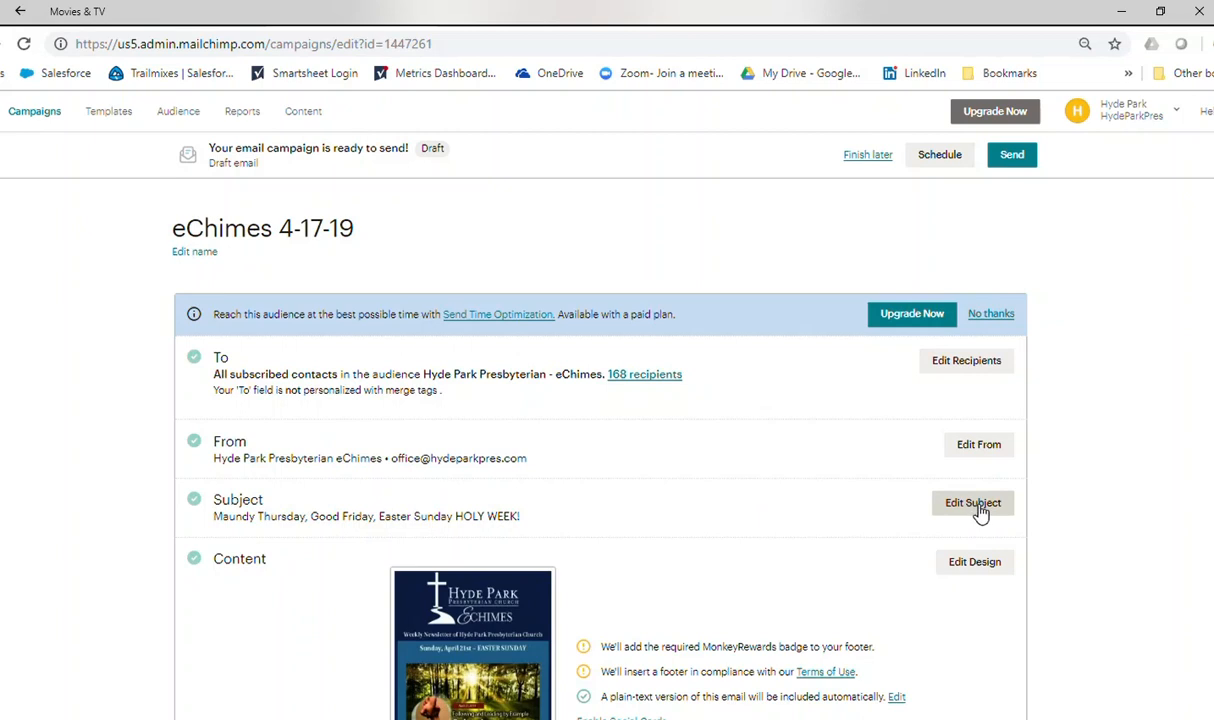
pyautogui.click(974, 563)
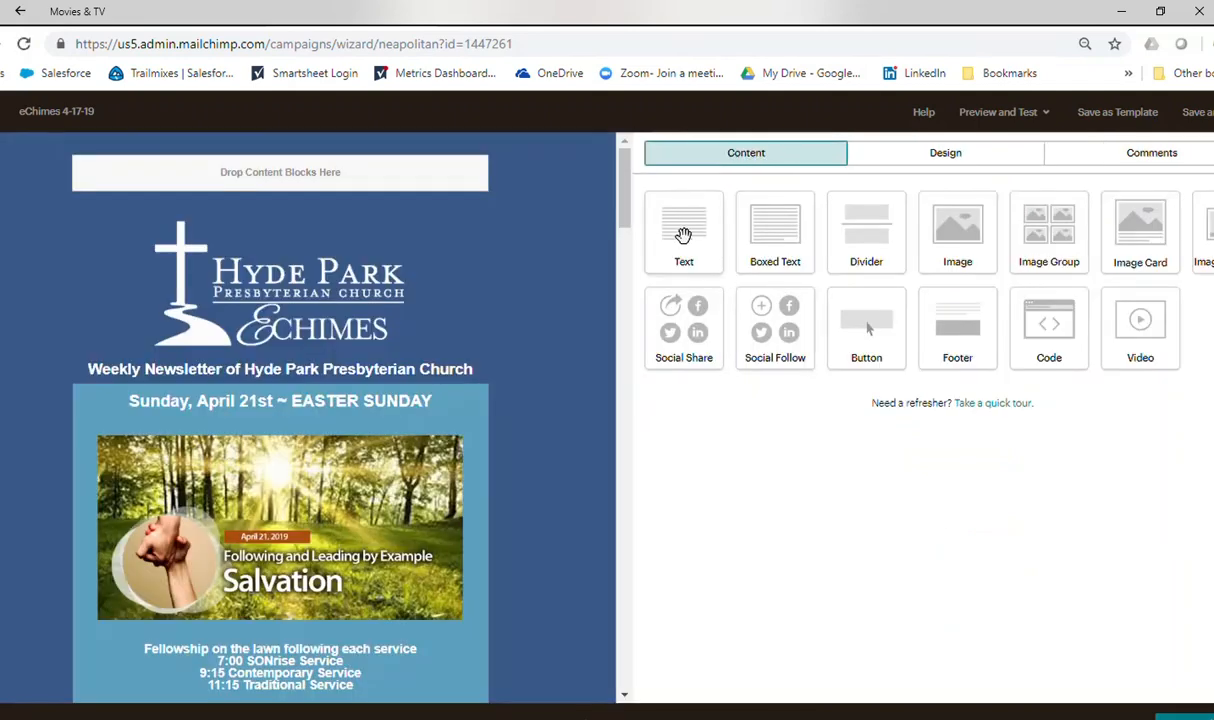
pyautogui.moveTo(626, 176); pyautogui.dragTo(626, 210)
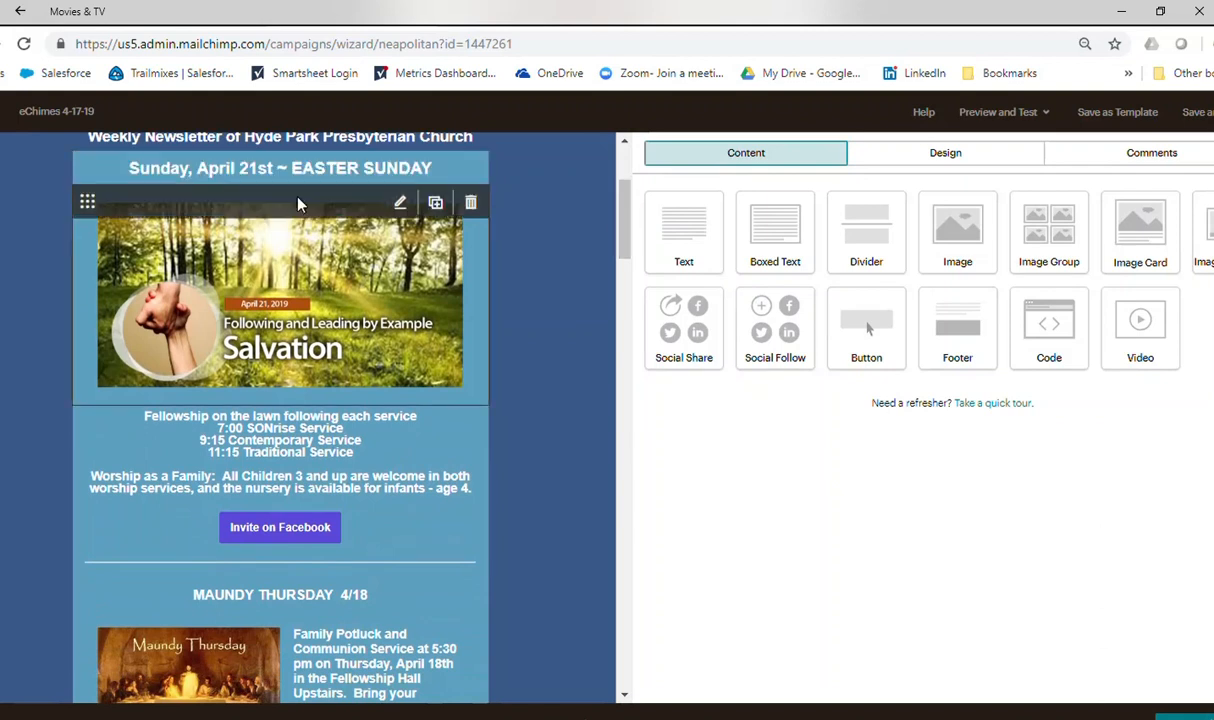
pyautogui.moveTo(623, 222); pyautogui.dragTo(602, 288)
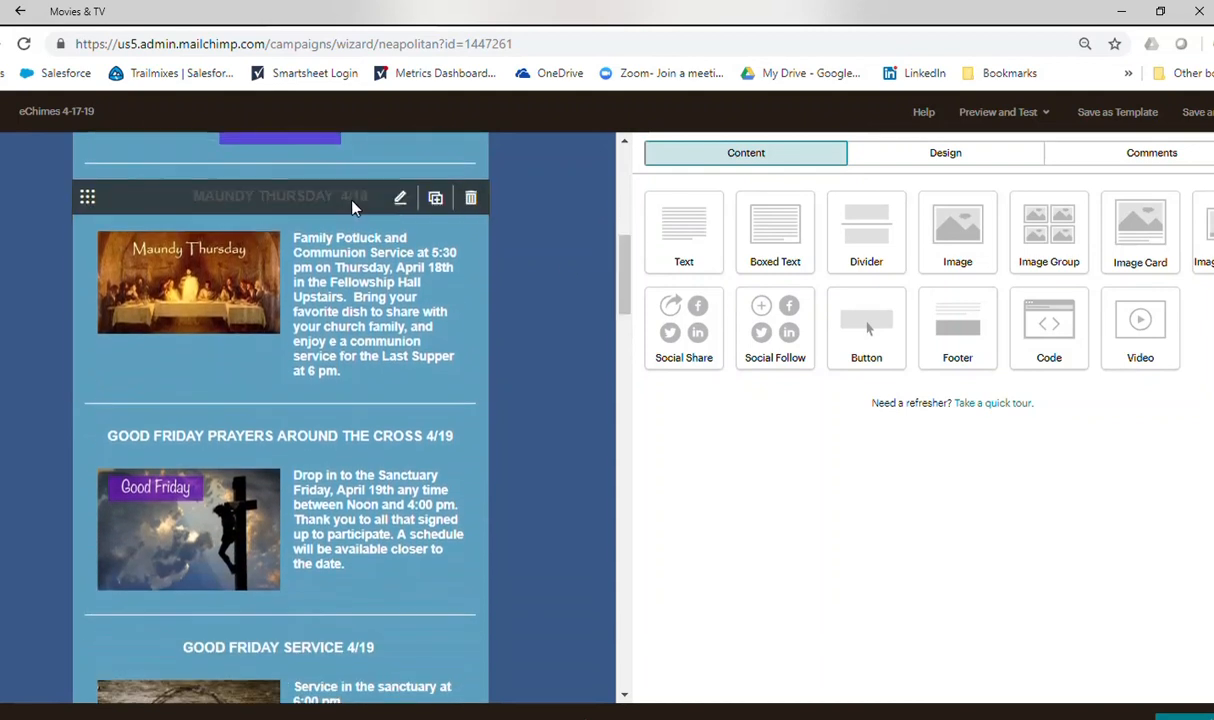
pyautogui.click(352, 205)
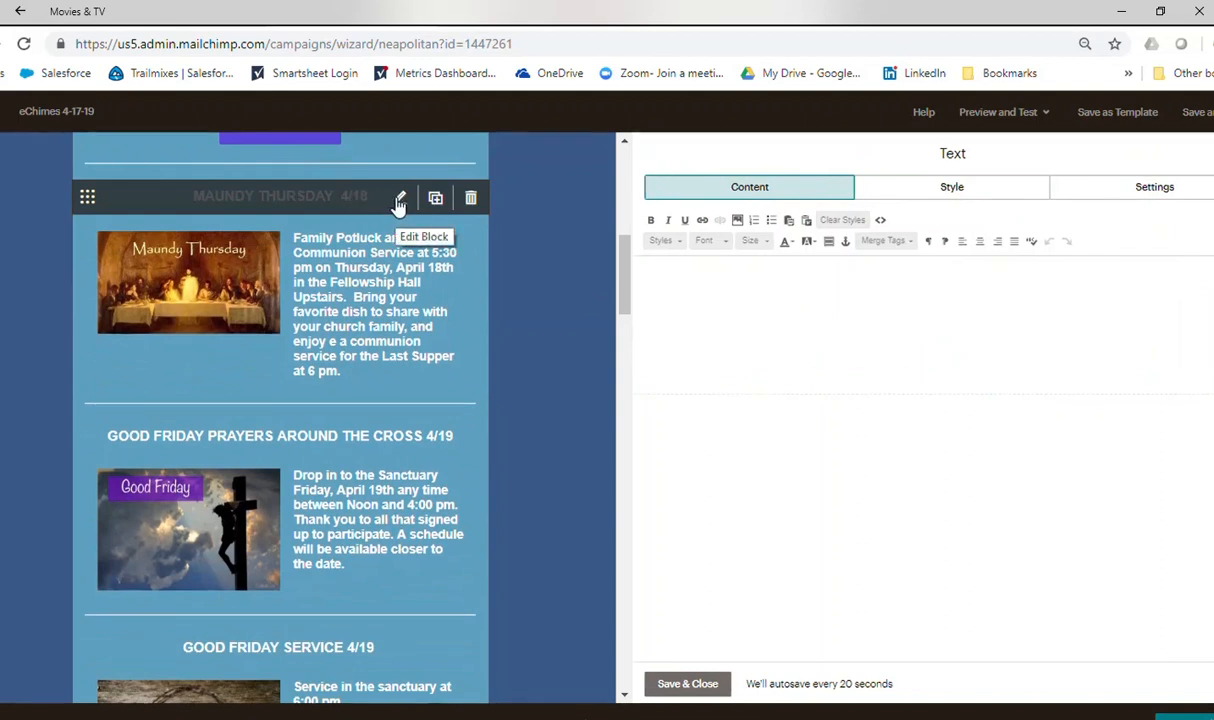
# Change the font color of the whole MAUNDY THURSDAY 4/18 heading to a dark shade.
pyautogui.click(682, 272)
pyautogui.moveTo(828, 277); pyautogui.dragTo(1075, 293)
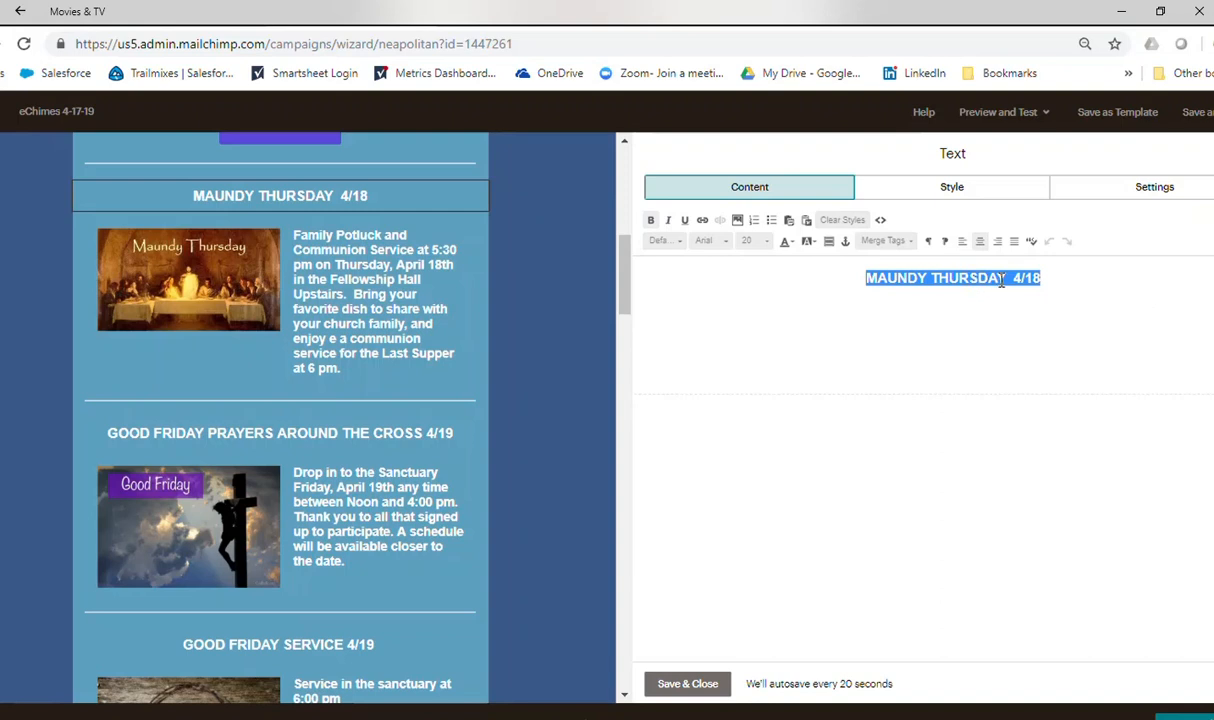
pyautogui.click(1007, 281)
pyautogui.moveTo(1057, 274); pyautogui.dragTo(795, 267)
pyautogui.click(791, 243)
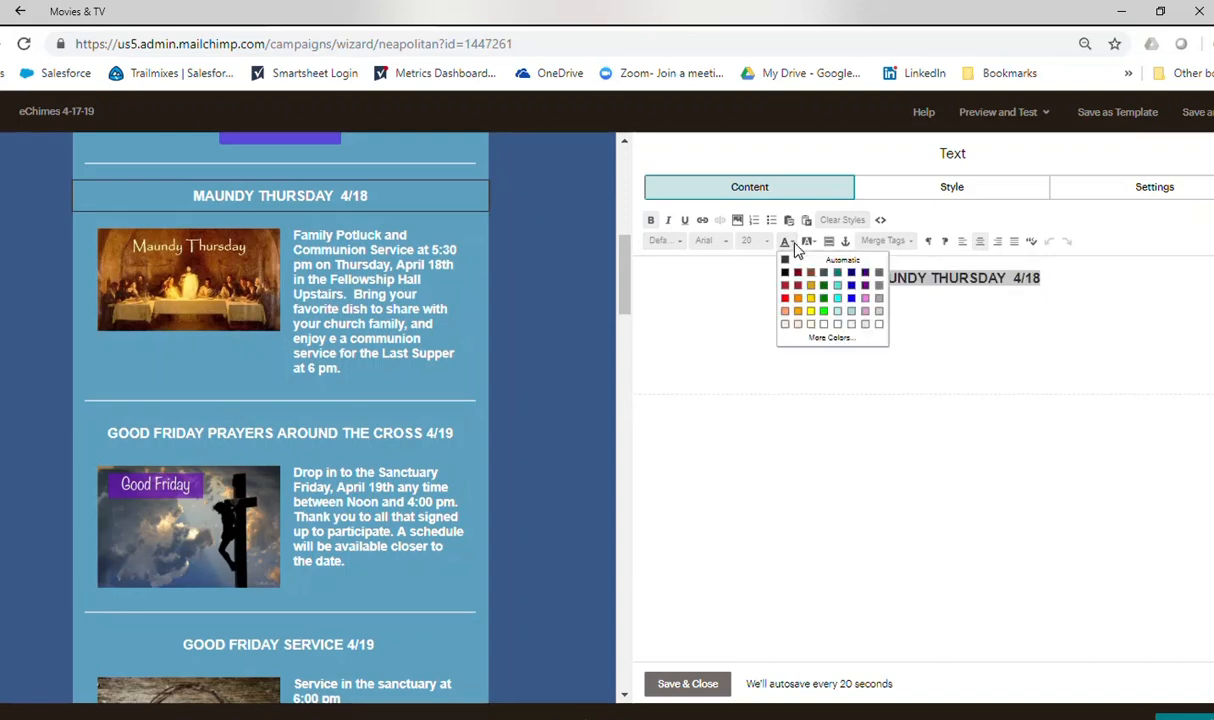
pyautogui.click(827, 270)
pyautogui.click(914, 287)
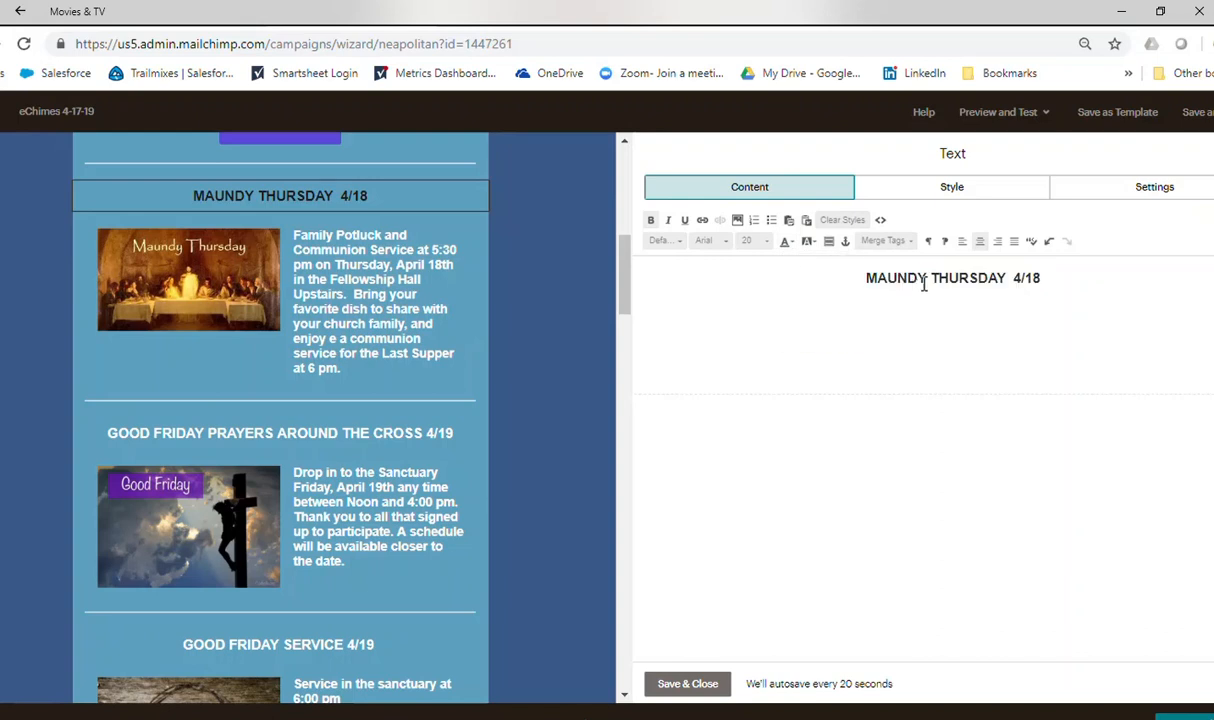
# Try adding extra letters after THURSDAY in the heading, and restore the original wording.
pyautogui.click(1005, 278)
pyautogui.write('f ')
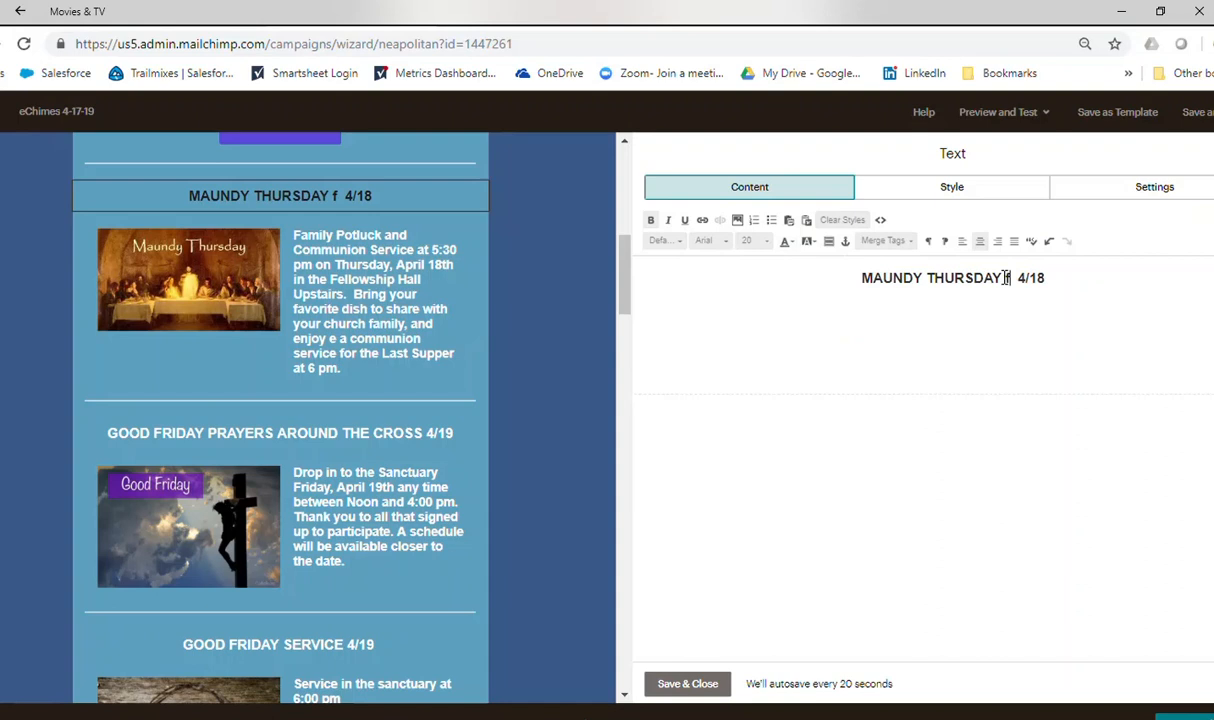
pyautogui.write('F')
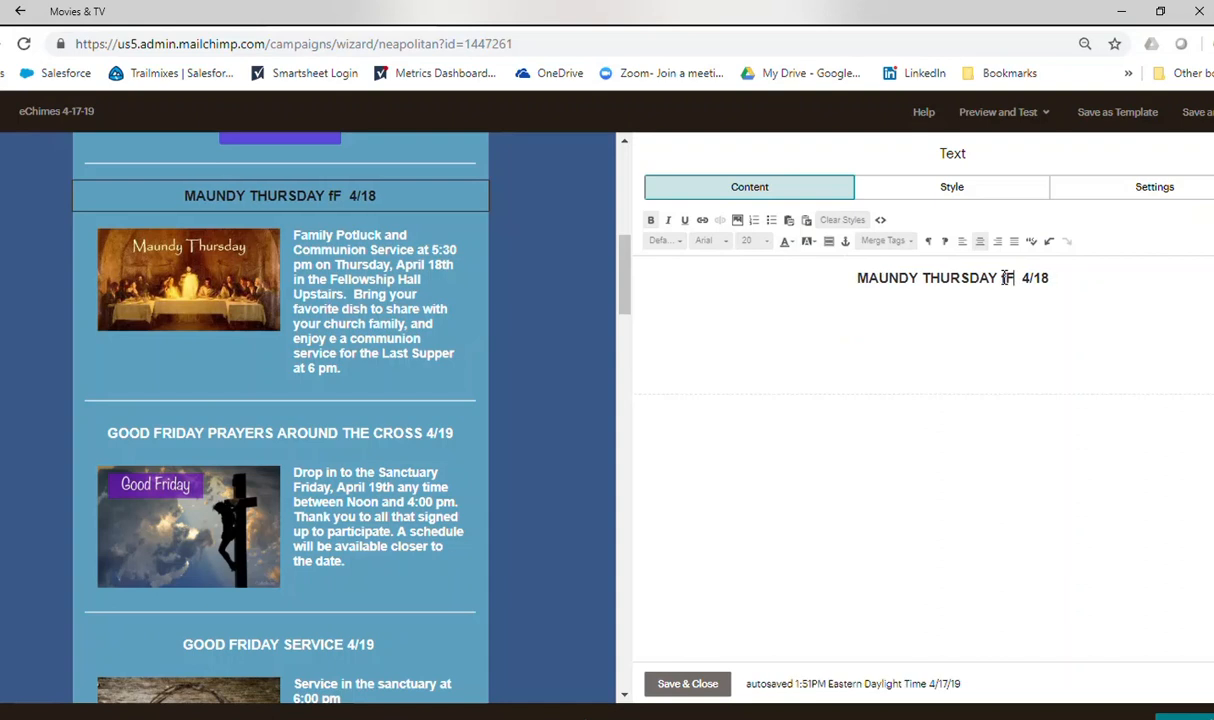
pyautogui.write('X ETC')
pyautogui.press('BackSpace')
pyautogui.press('BackSpace')
pyautogui.press('BackSpace')
pyautogui.press('BackSpace')
pyautogui.press('BackSpace')
pyautogui.press('BackSpace')
pyautogui.press('BackSpace')
pyautogui.press('BackSpace')
pyautogui.press('BackSpace')
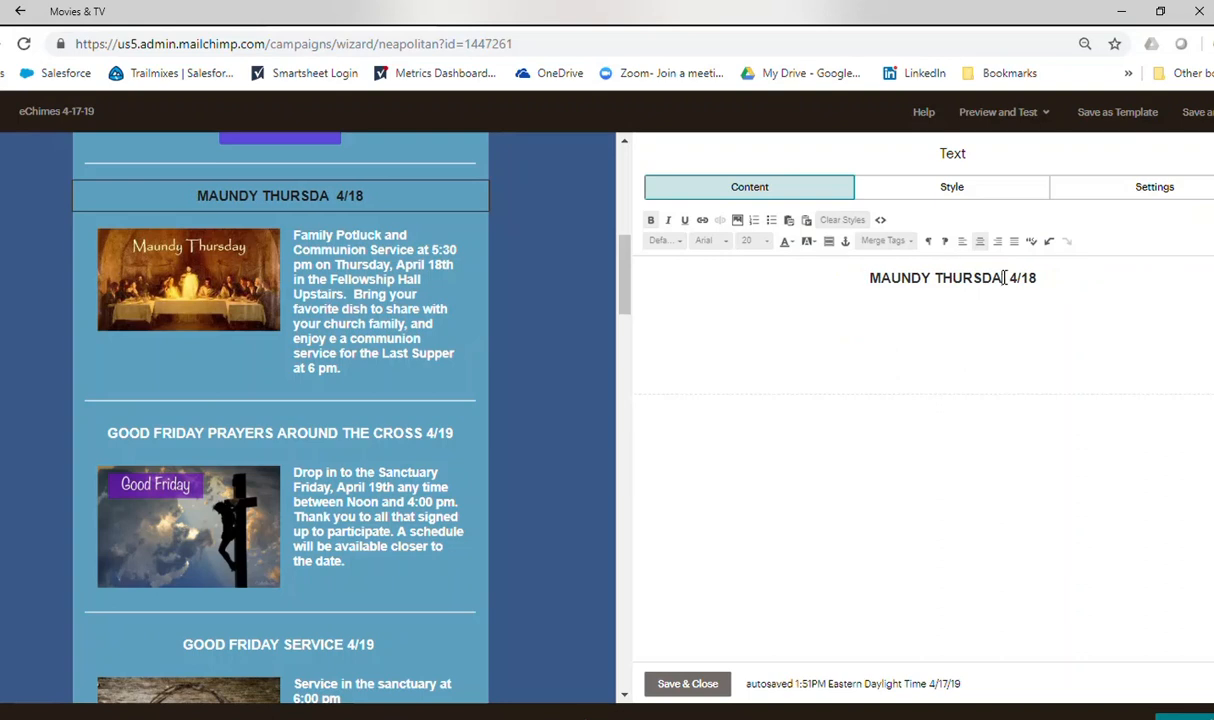
pyautogui.write('Y')
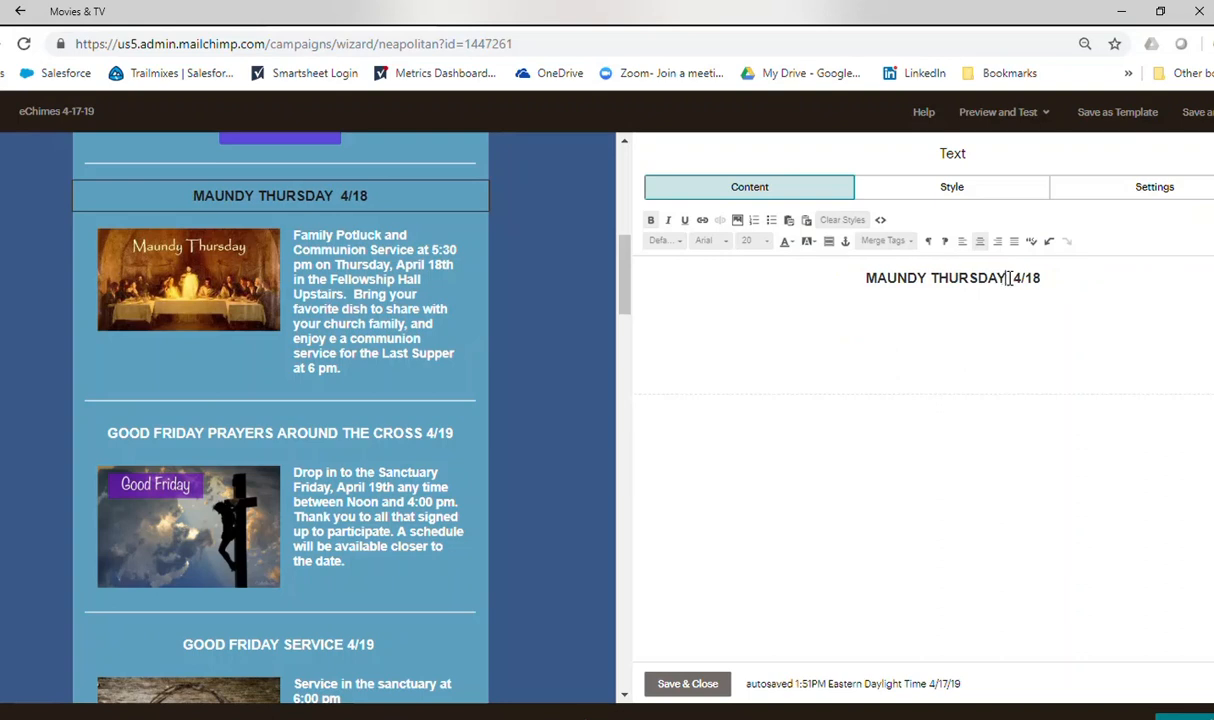
# Set the font color of the MAUNDY THURSDAY 4/18 heading to white and save and close the block.
pyautogui.moveTo(1062, 269); pyautogui.dragTo(825, 283)
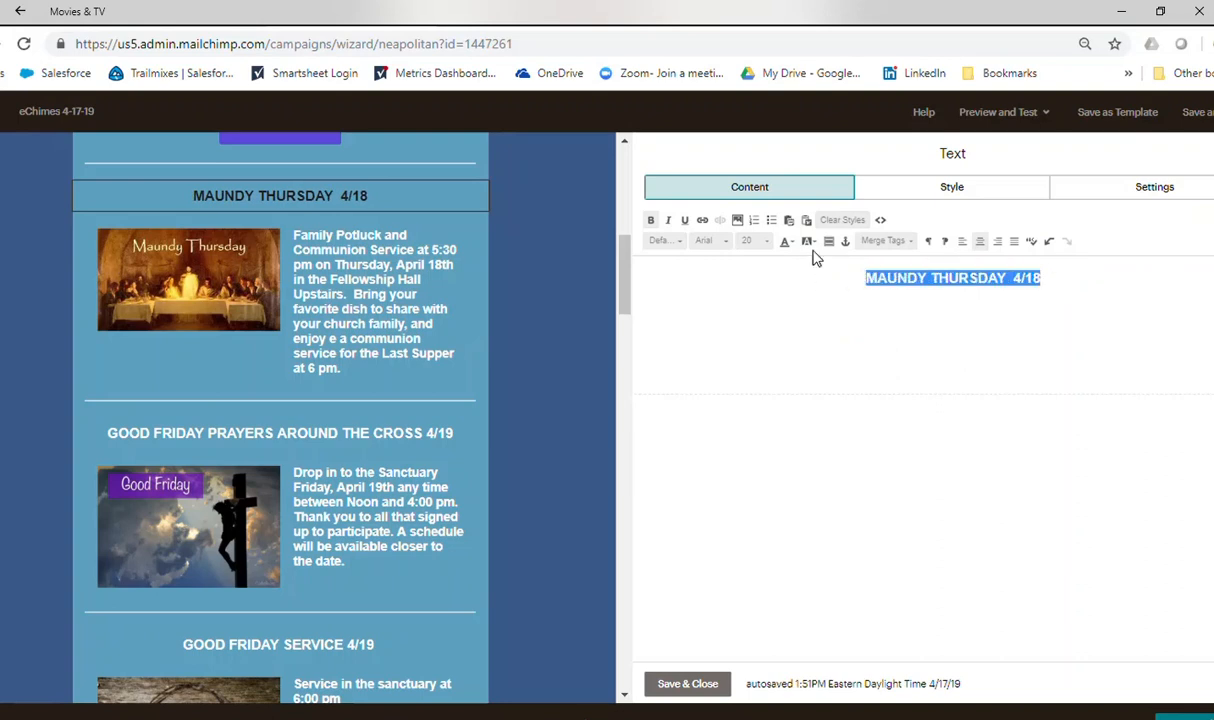
pyautogui.click(787, 242)
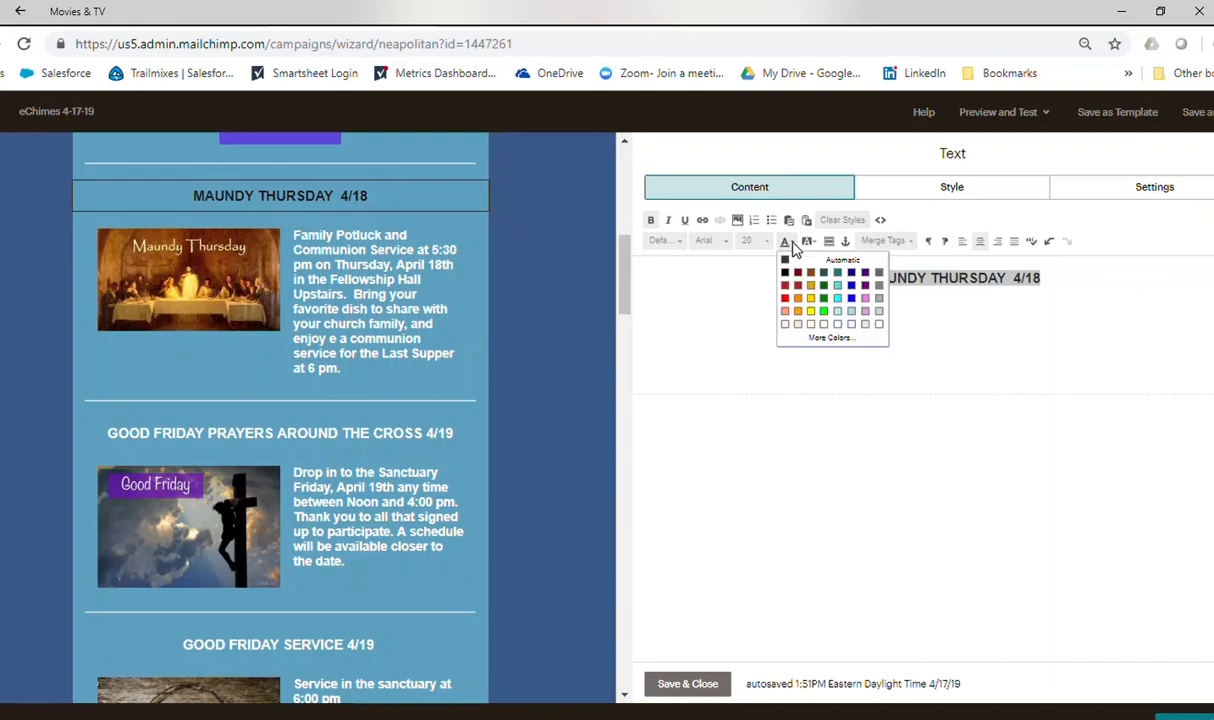
pyautogui.click(879, 325)
pyautogui.click(684, 684)
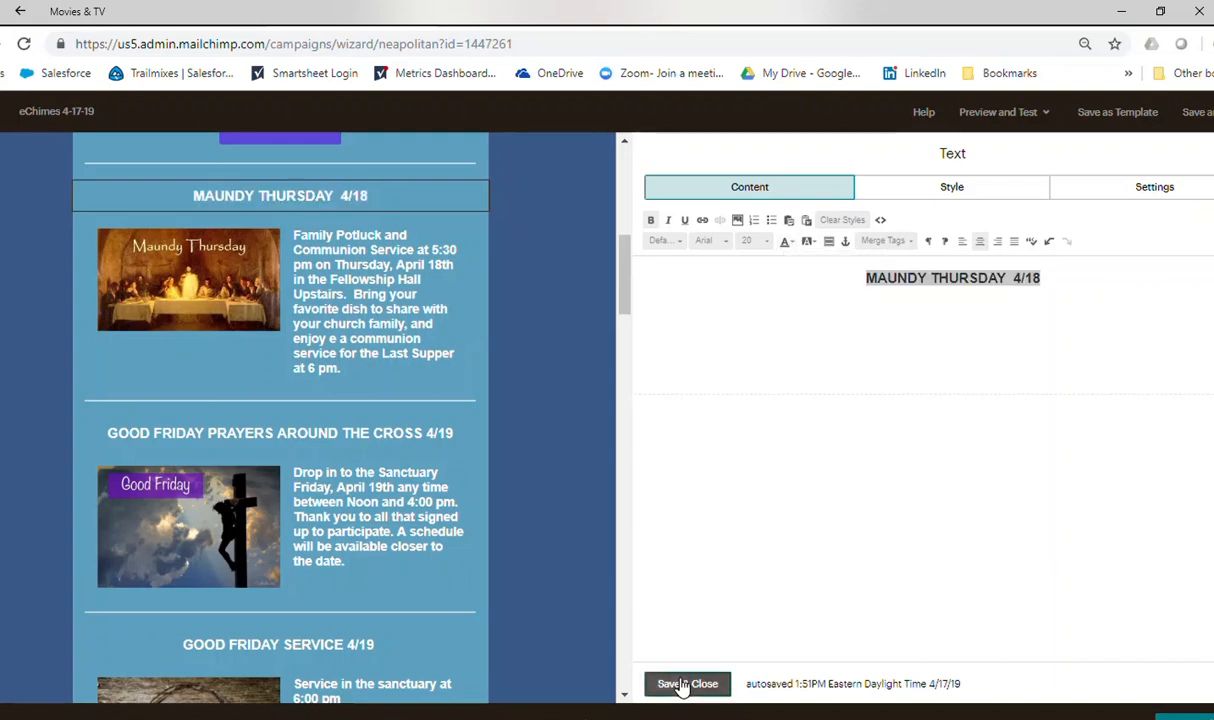
# Insert a blank line below "Different Service Schedule April 28" in the April 28th image card's text and save and close the block.
pyautogui.moveTo(622, 288); pyautogui.dragTo(620, 562)
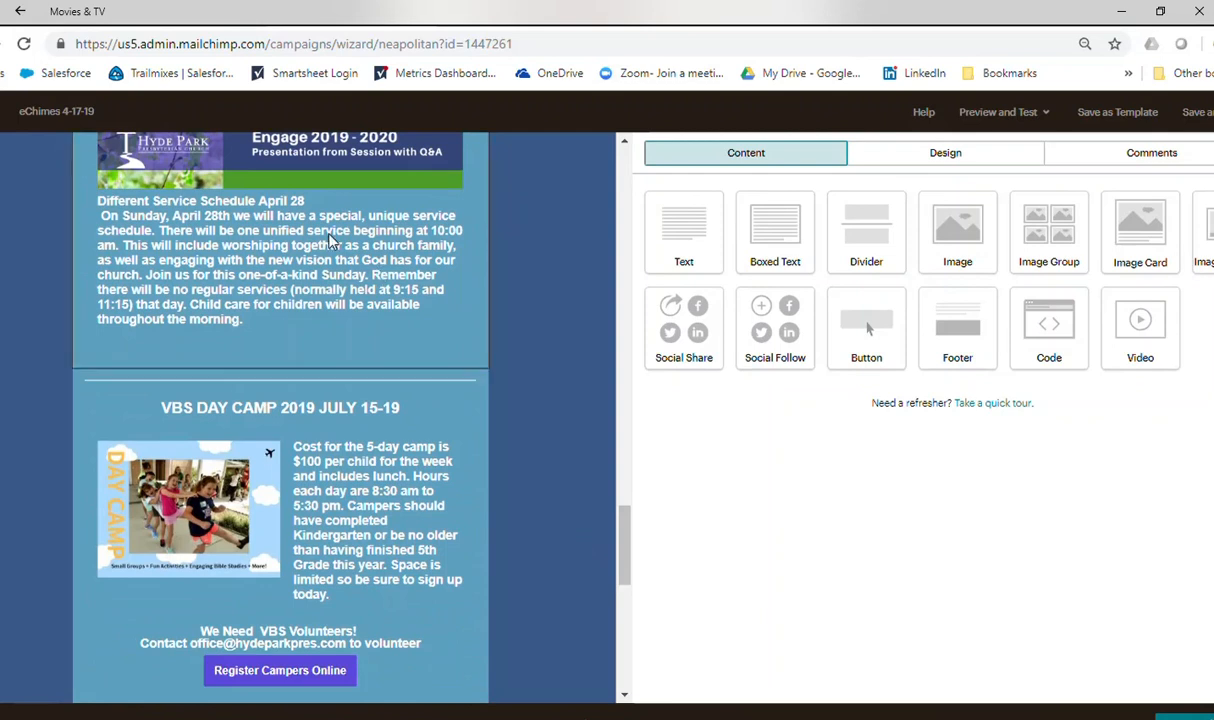
pyautogui.scroll(2, 332, 241)
pyautogui.click(400, 191)
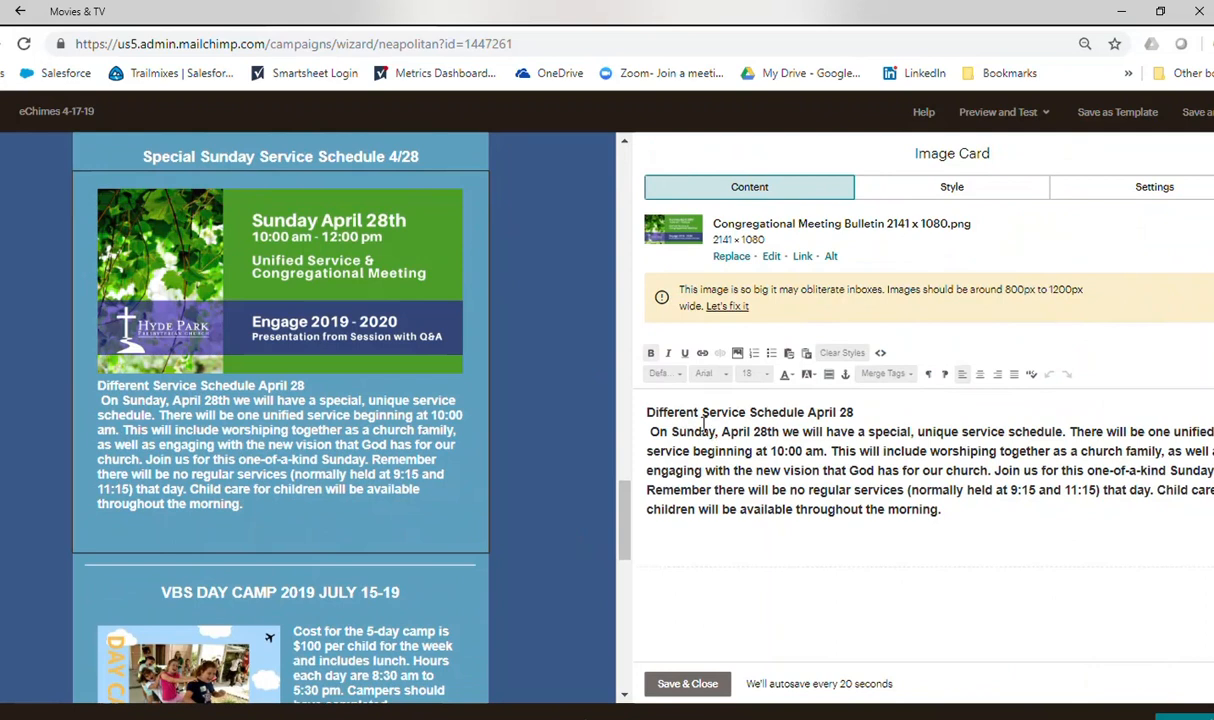
pyautogui.click(863, 411)
pyautogui.press('Return')
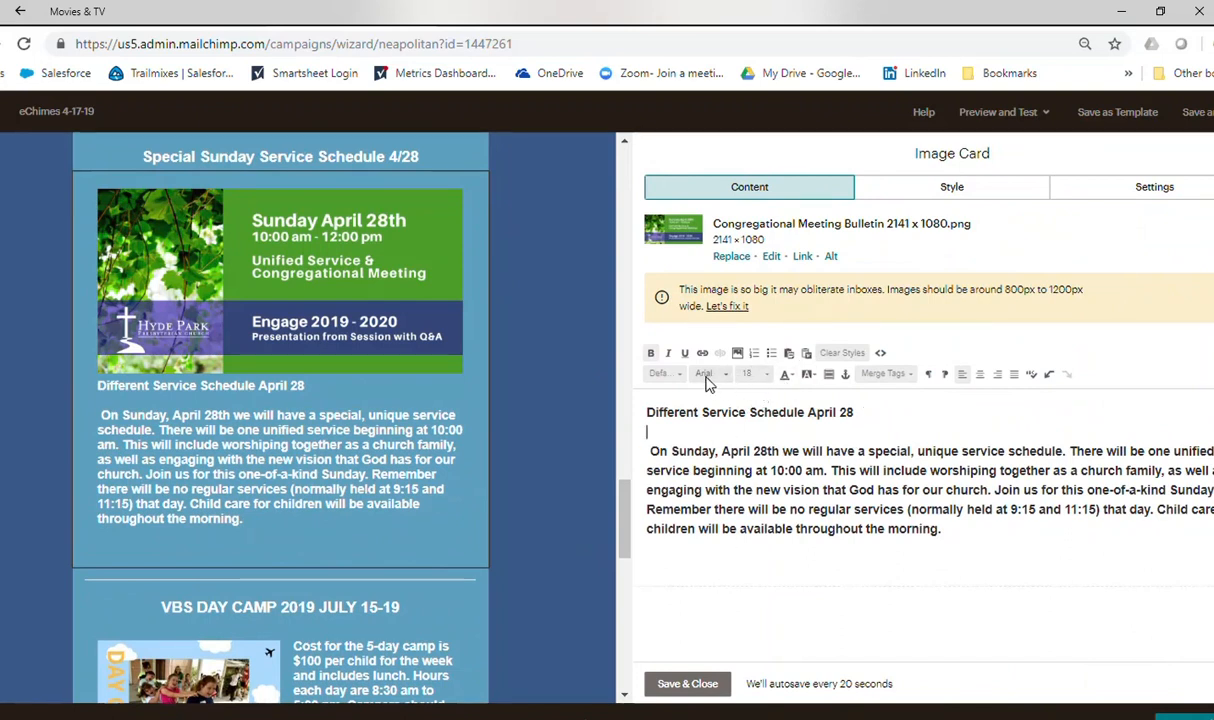
pyautogui.click(690, 684)
# Move the ONE GREAT HOUR OF SHARING 2019 heading block below its logo image card.
pyautogui.moveTo(626, 506); pyautogui.dragTo(672, 333)
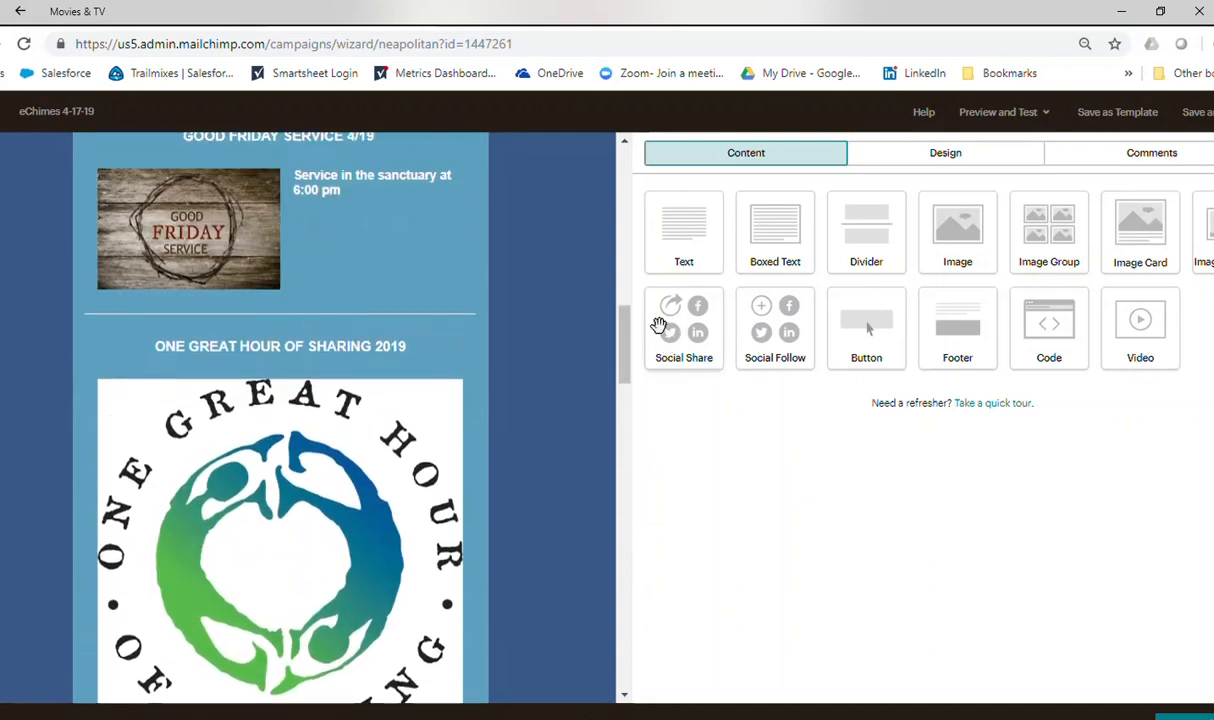
pyautogui.moveTo(458, 330)
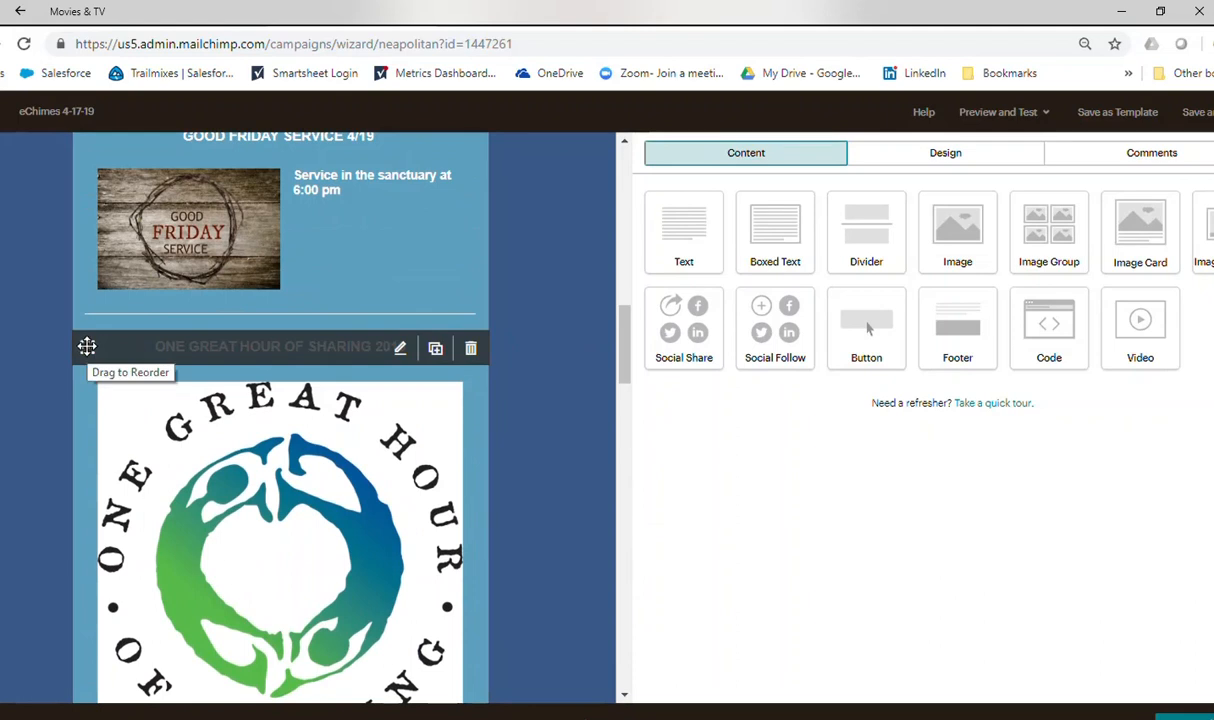
pyautogui.moveTo(87, 346); pyautogui.dragTo(87, 698)
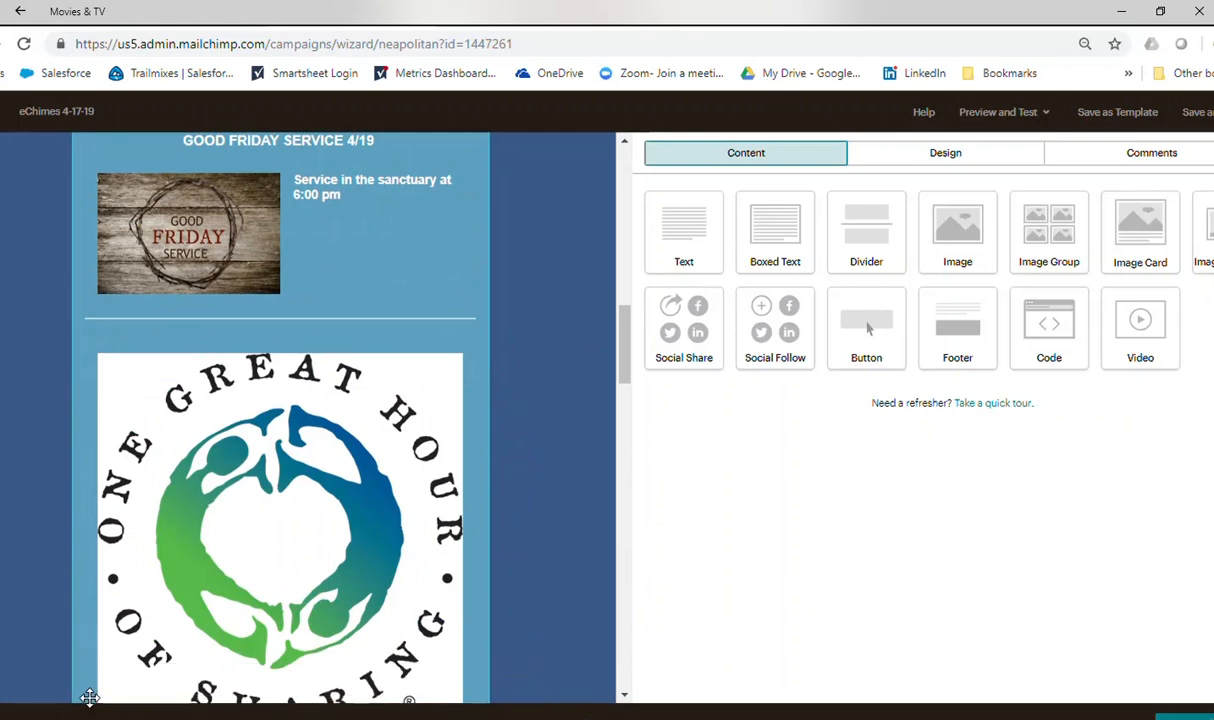
pyautogui.scroll(-2, 176, 618)
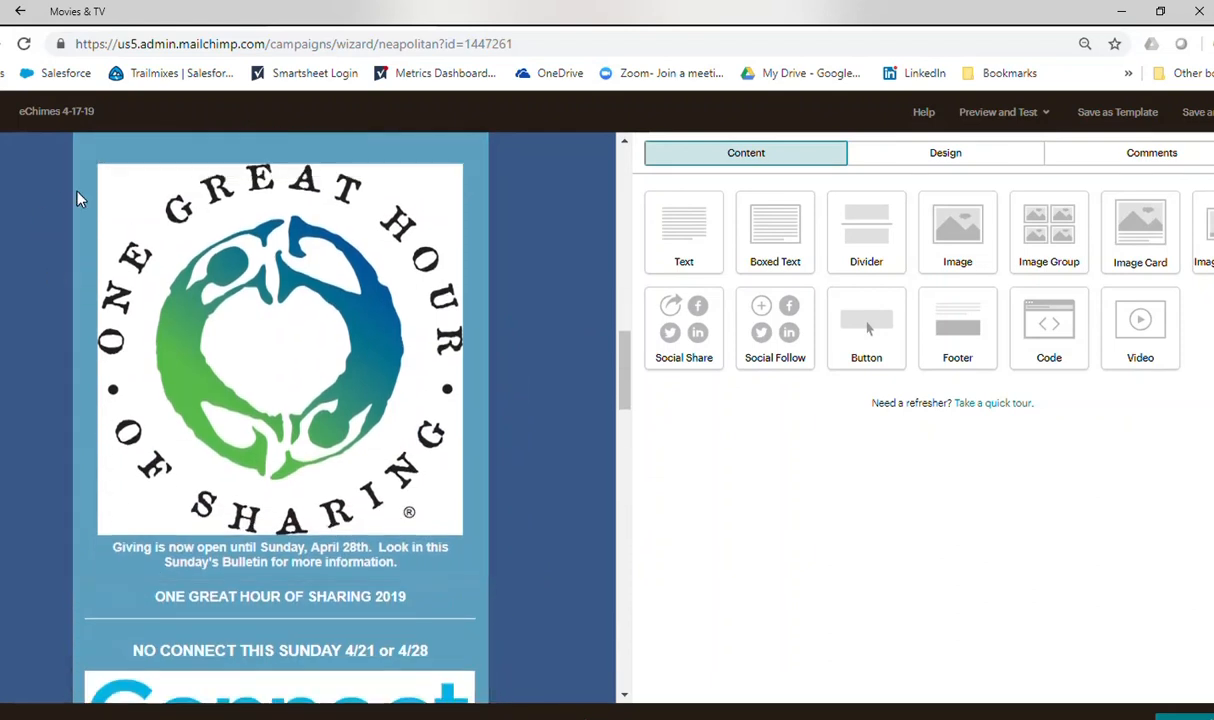
# Reorder the One Great Hour of Sharing image card so that it sits directly below its own heading.
pyautogui.moveTo(85, 162); pyautogui.dragTo(117, 282)
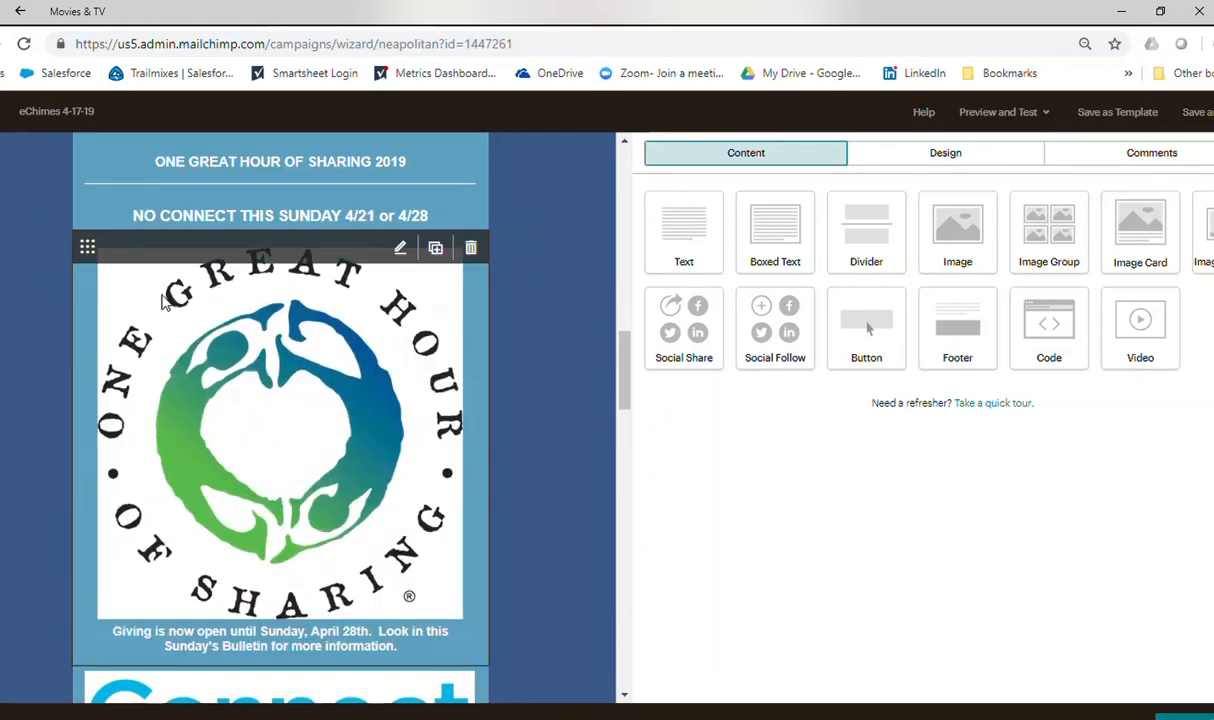
pyautogui.scroll(1, 510, 347)
pyautogui.scroll(1, 620, 347)
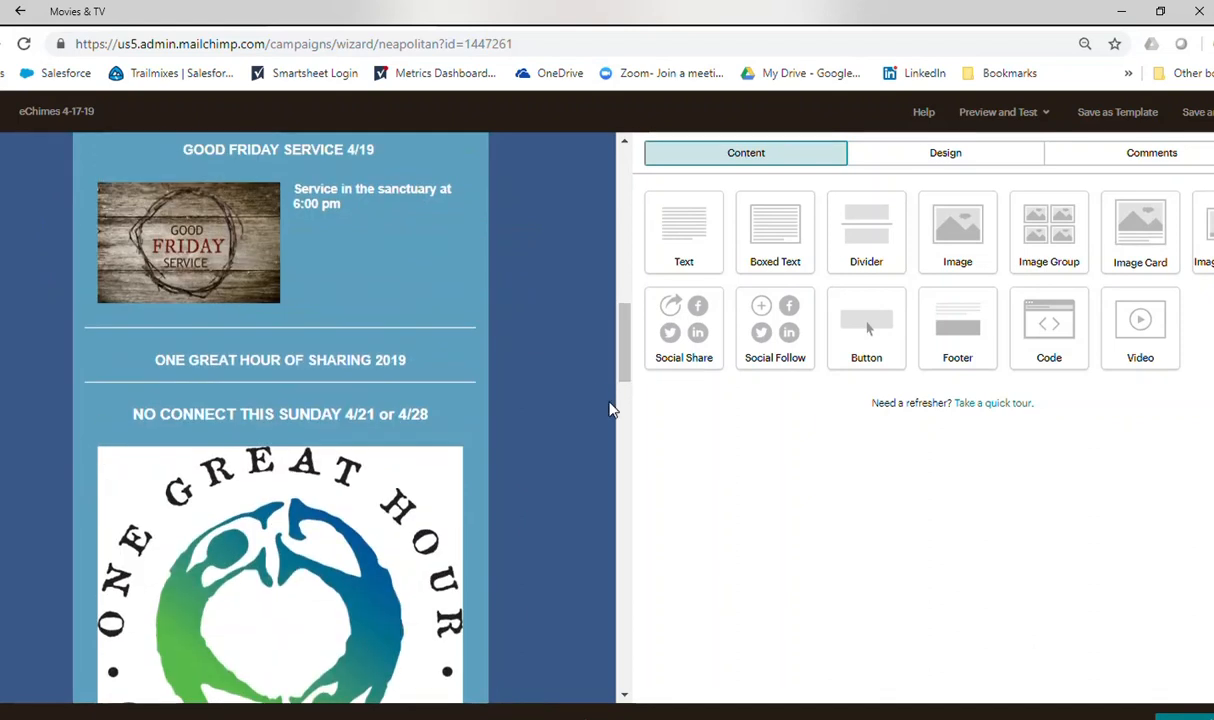
pyautogui.moveTo(87, 439); pyautogui.dragTo(88, 390)
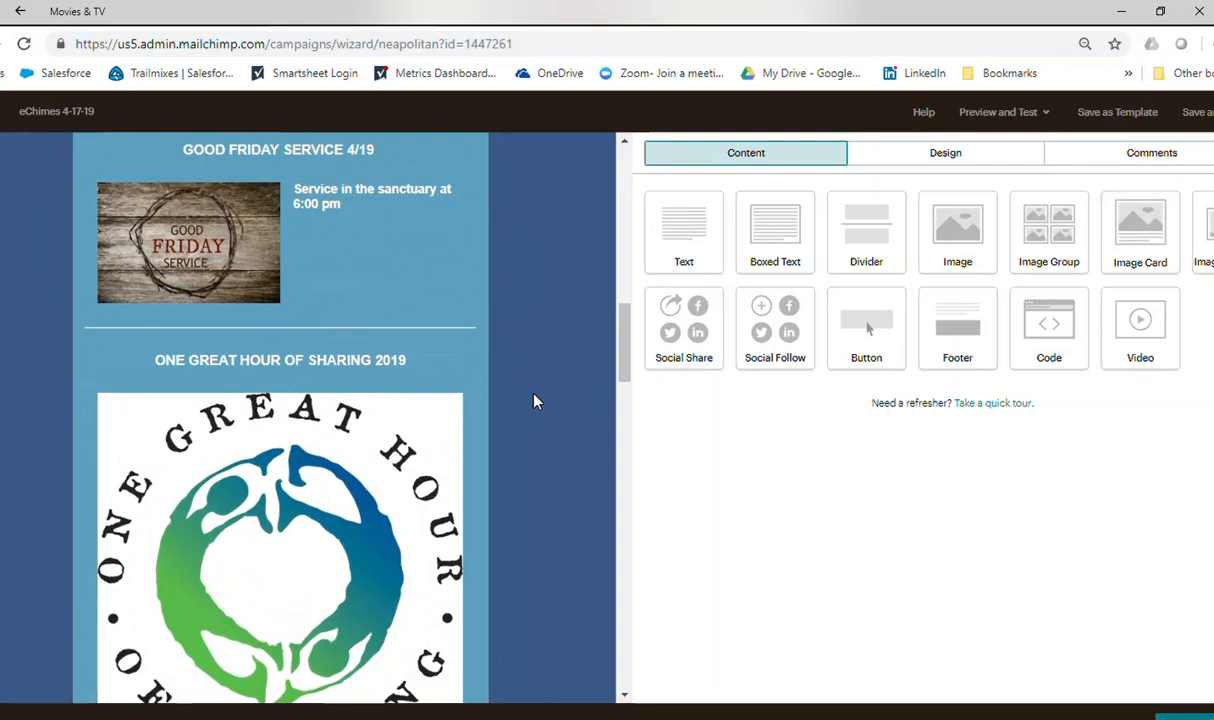
# Open the Special Sunday Service Schedule 4/28 heading block and set its whole text to the Automatic font color.
pyautogui.moveTo(626, 332); pyautogui.dragTo(623, 466)
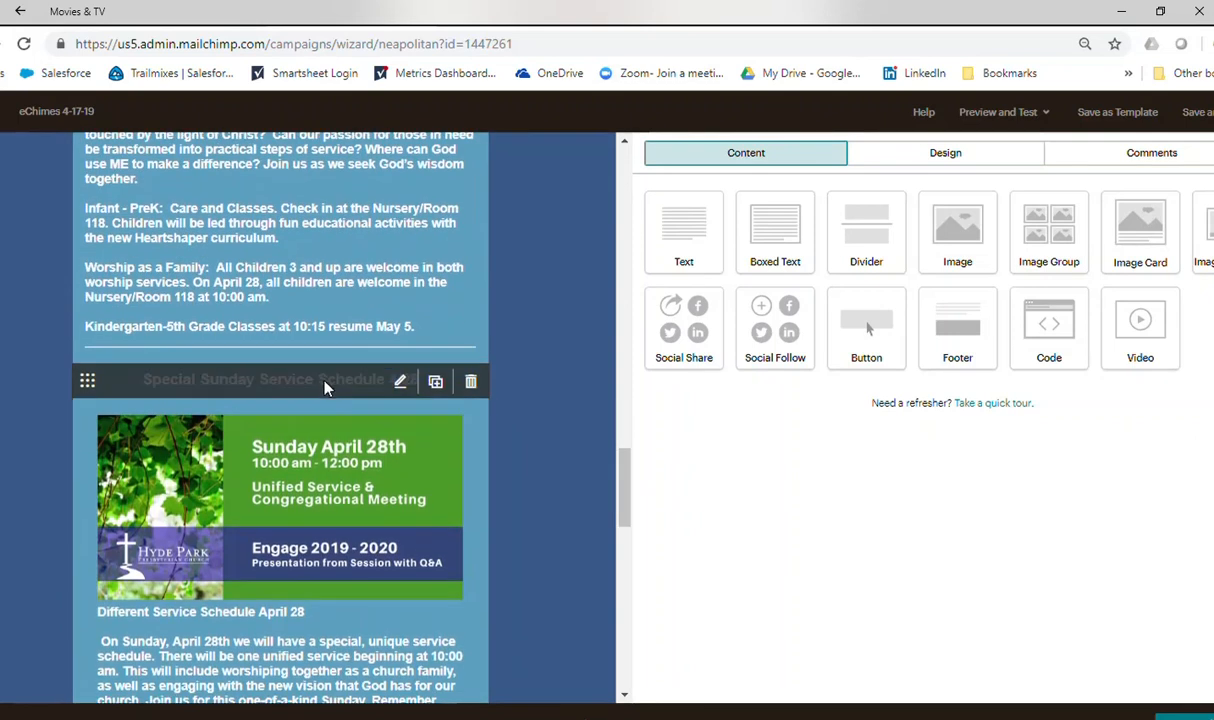
pyautogui.click(340, 386)
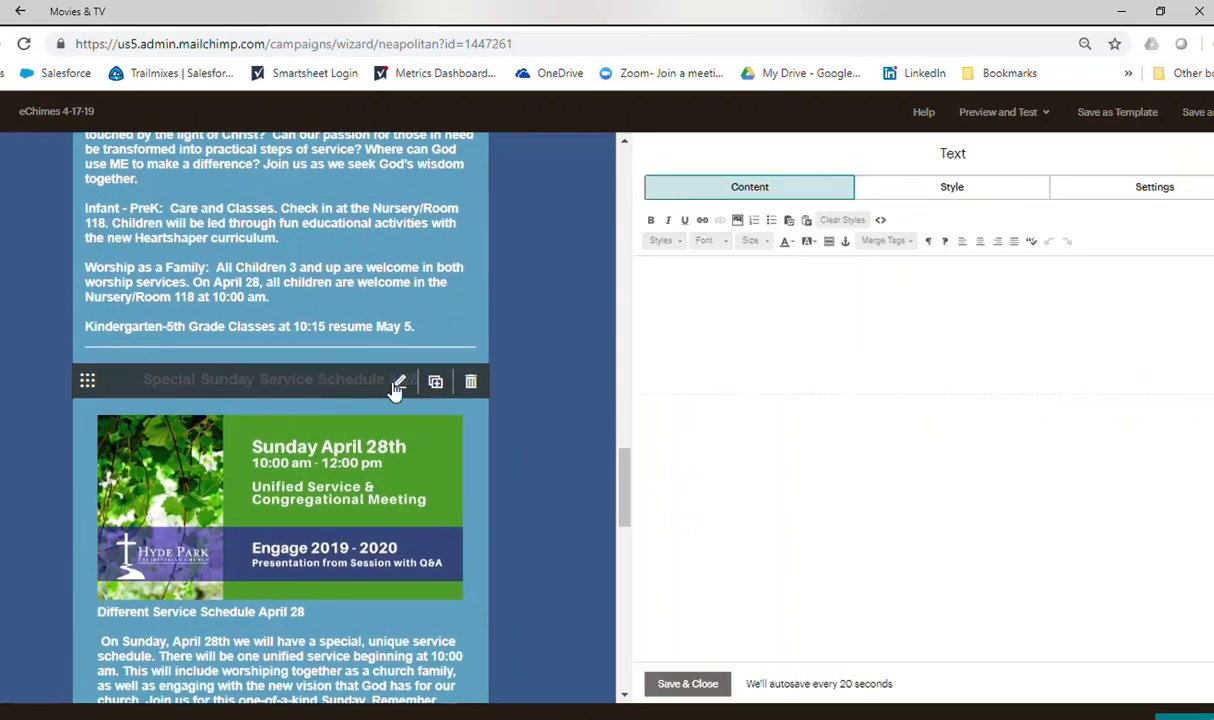
pyautogui.moveTo(753, 281); pyautogui.dragTo(1110, 298)
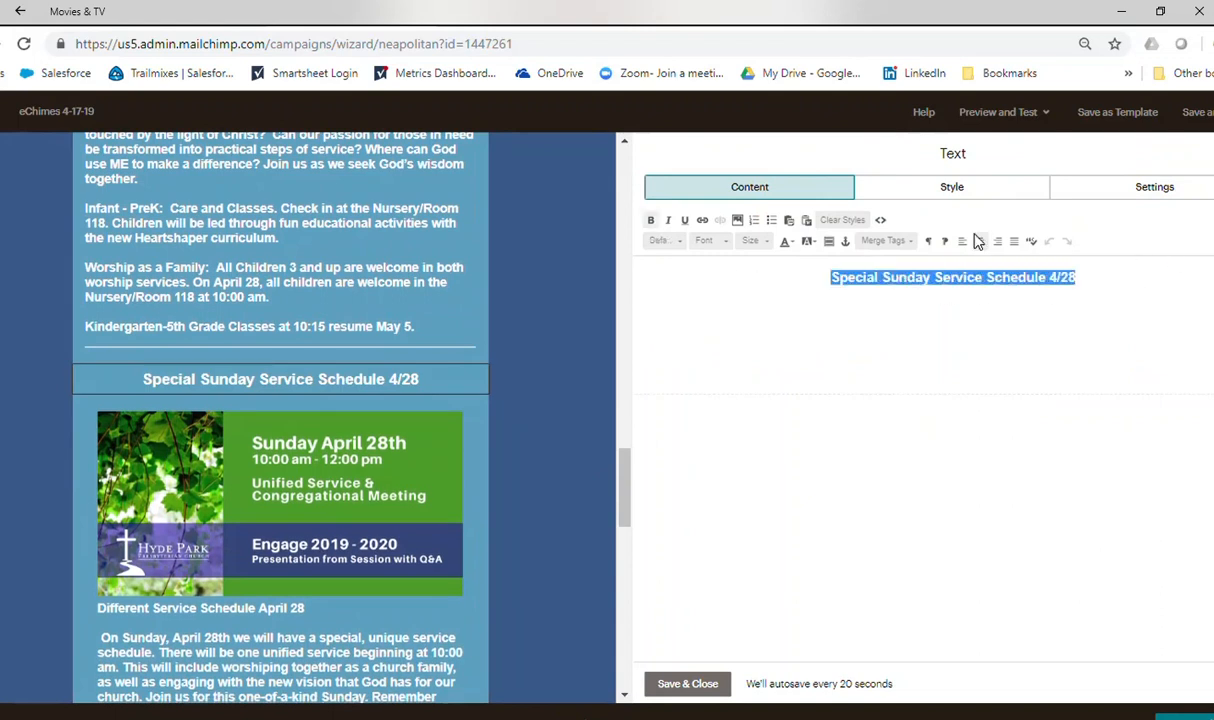
pyautogui.click(788, 242)
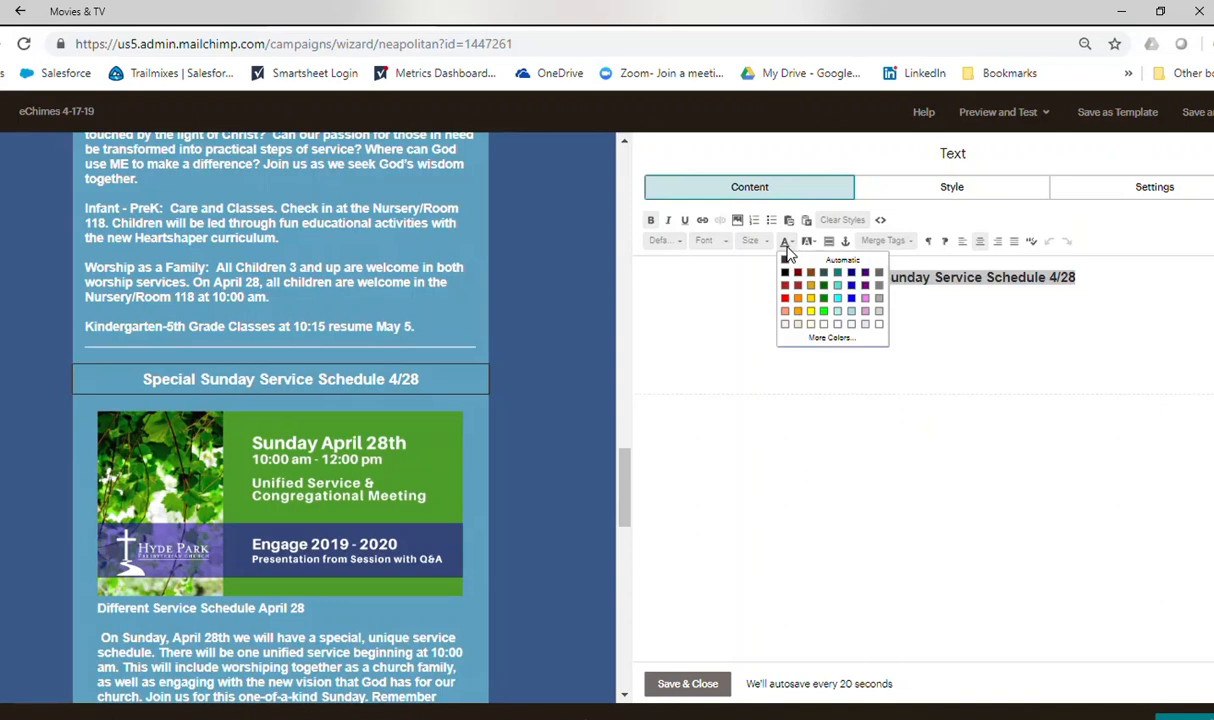
pyautogui.click(786, 259)
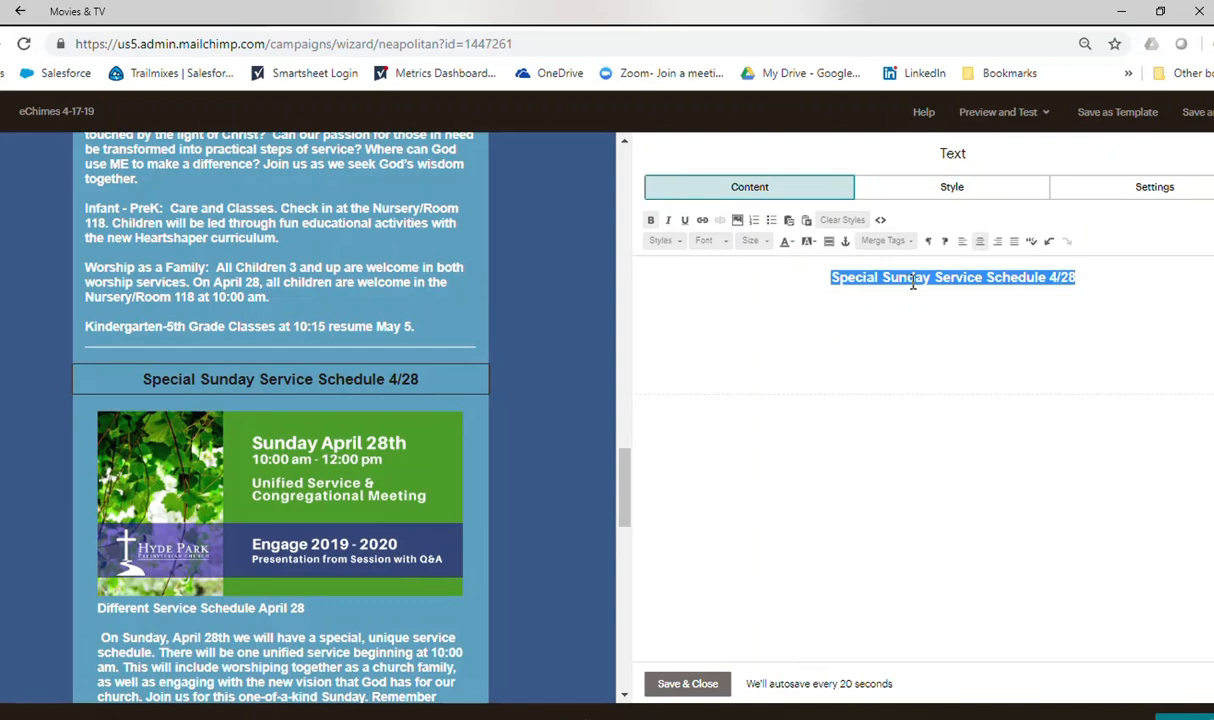
# Replace the heading text with "SPECIAL SUNDAY SERVICE SCHEDULE 4/28" in capitals.
pyautogui.press('BackSpace')
pyautogui.write('s')
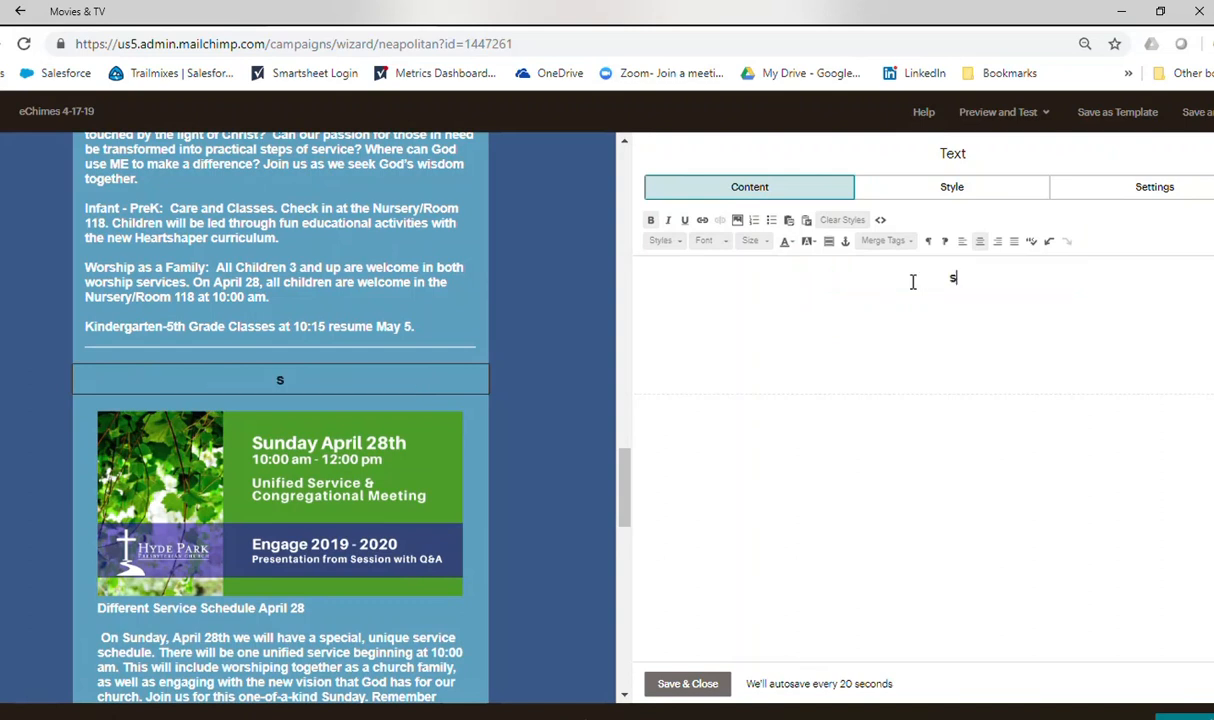
pyautogui.press('BackSpace')
pyautogui.write('SPECIAL SUNDA')
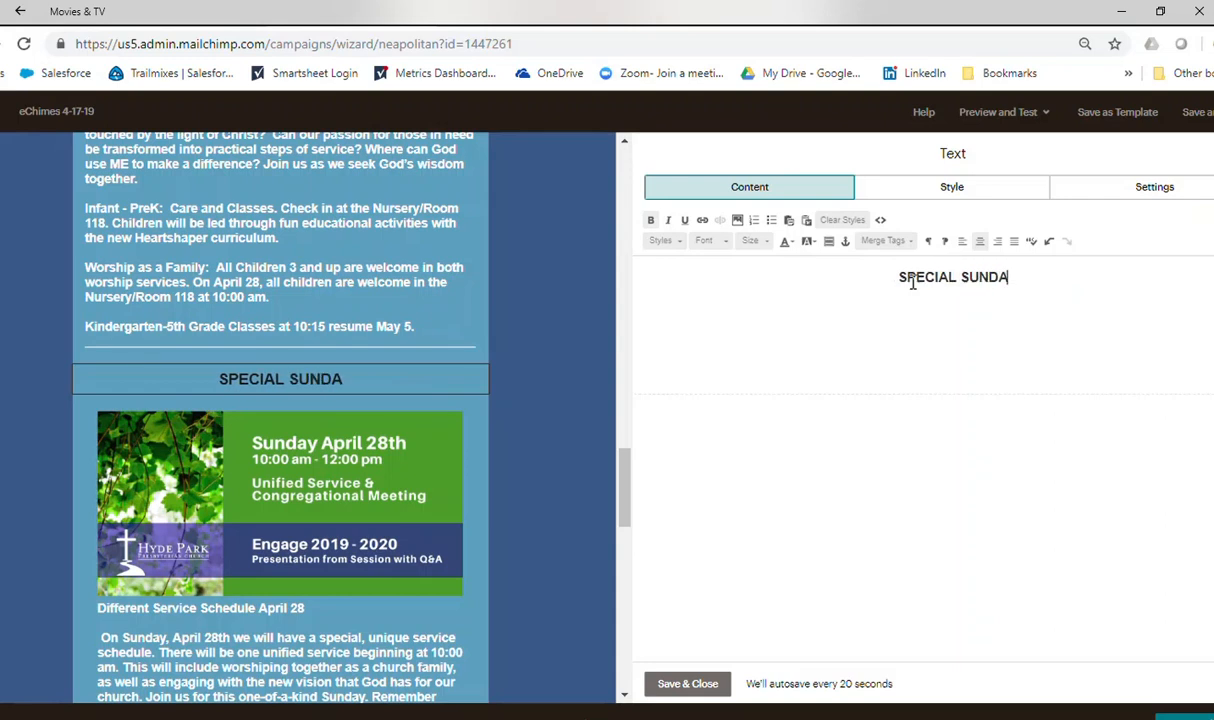
pyautogui.write('Y SERVICE SCHEDULE ')
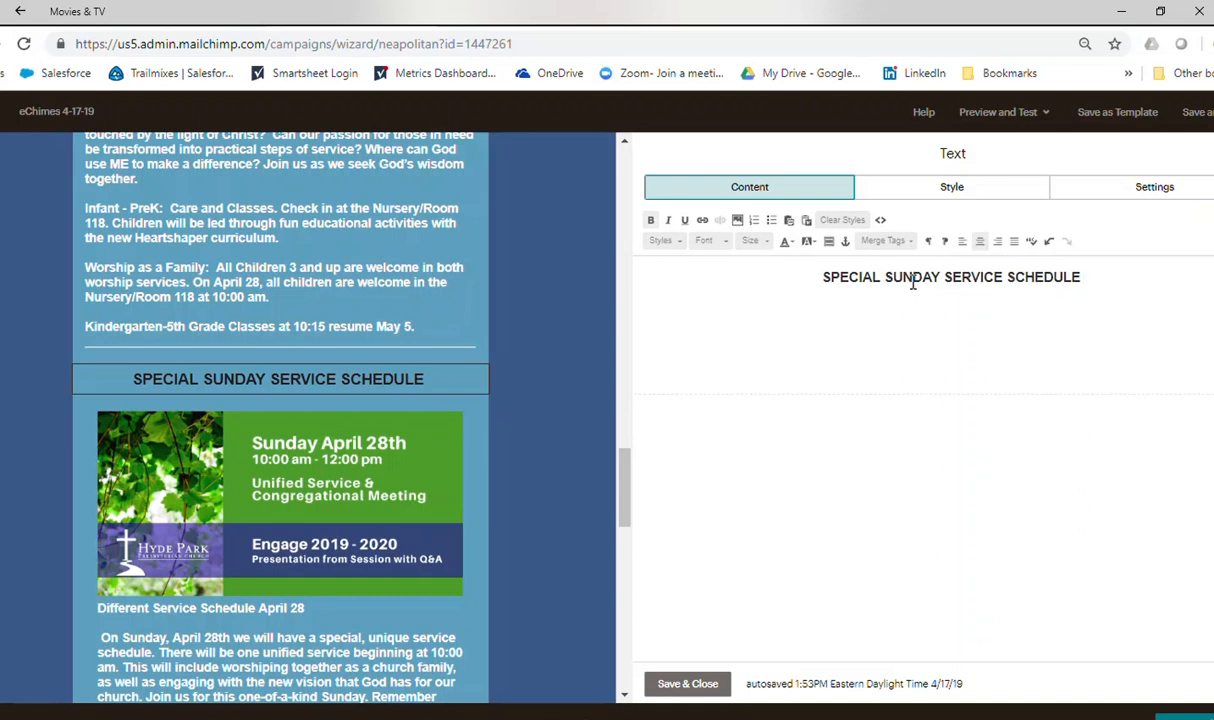
pyautogui.write('4/2')
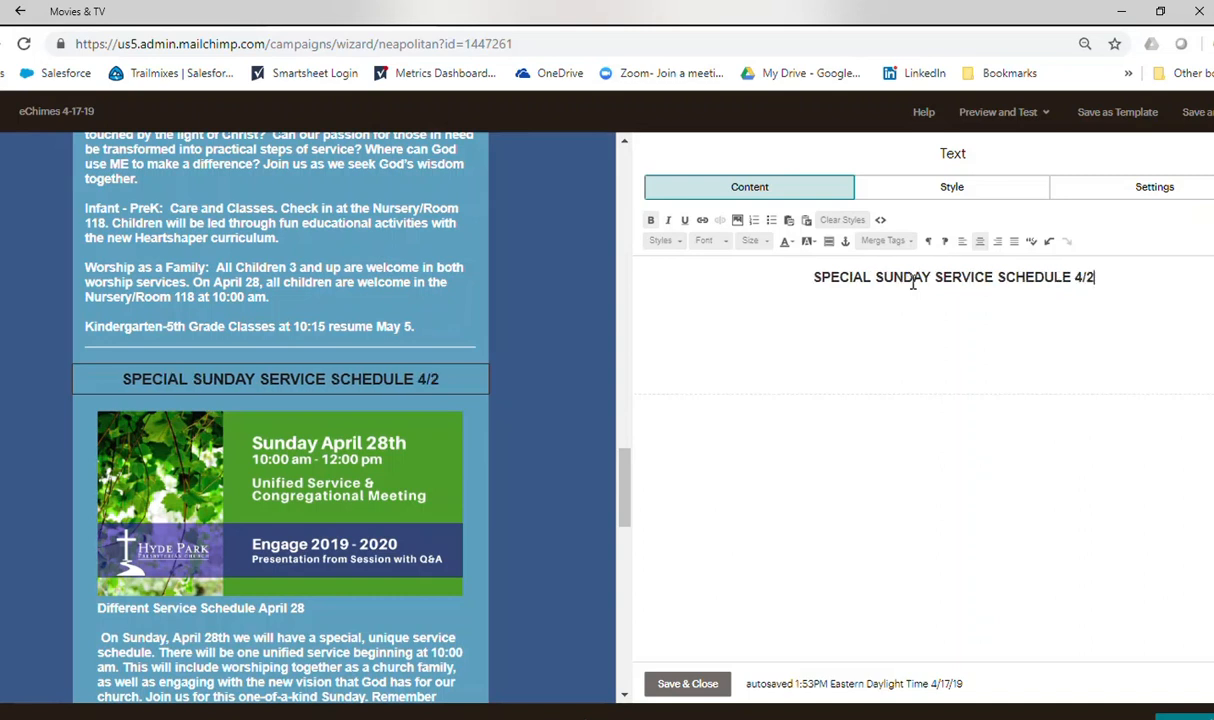
pyautogui.write('8')
# Set the whole SPECIAL SUNDAY SERVICE SCHEDULE 4/28 heading to white font color, then save and close the text block.
pyautogui.moveTo(810, 280); pyautogui.dragTo(1115, 283)
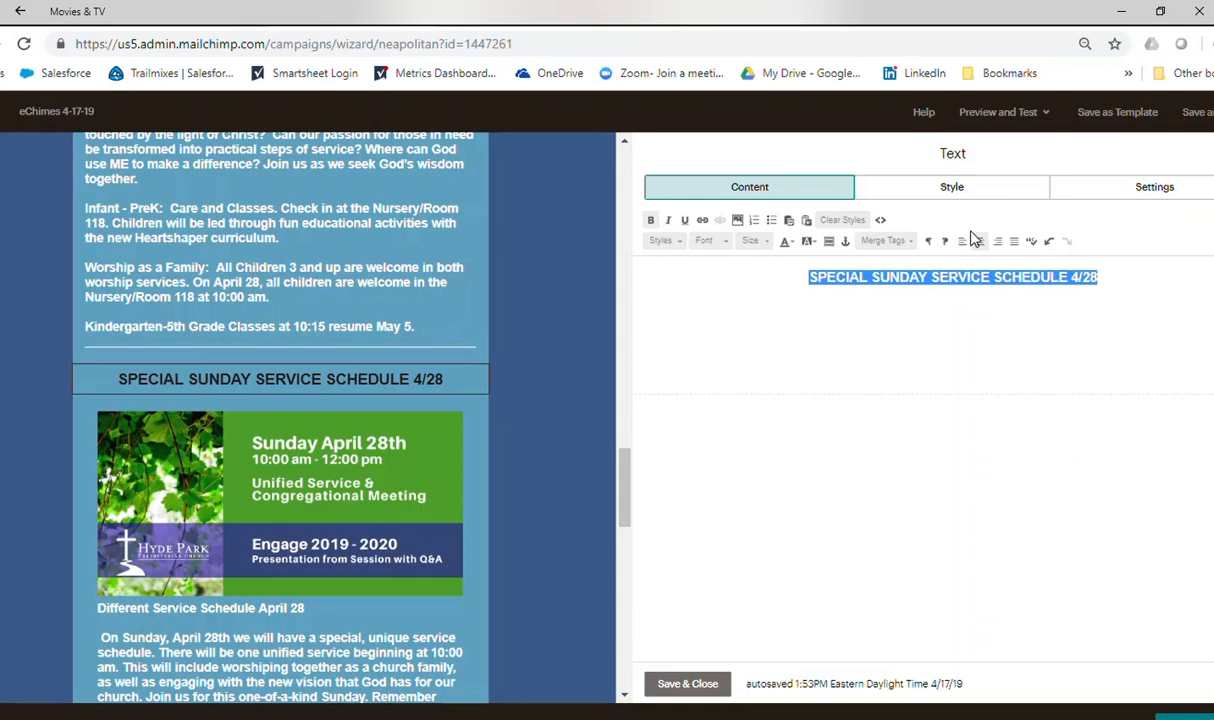
pyautogui.click(788, 242)
pyautogui.click(879, 325)
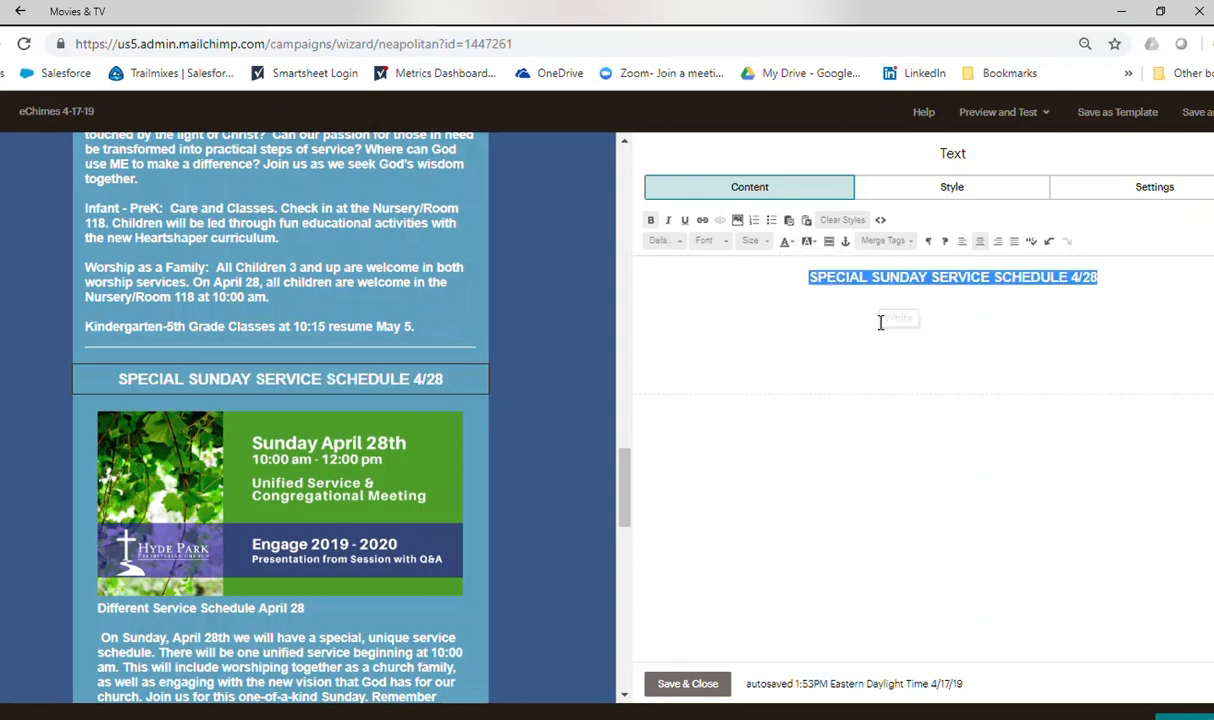
pyautogui.click(690, 686)
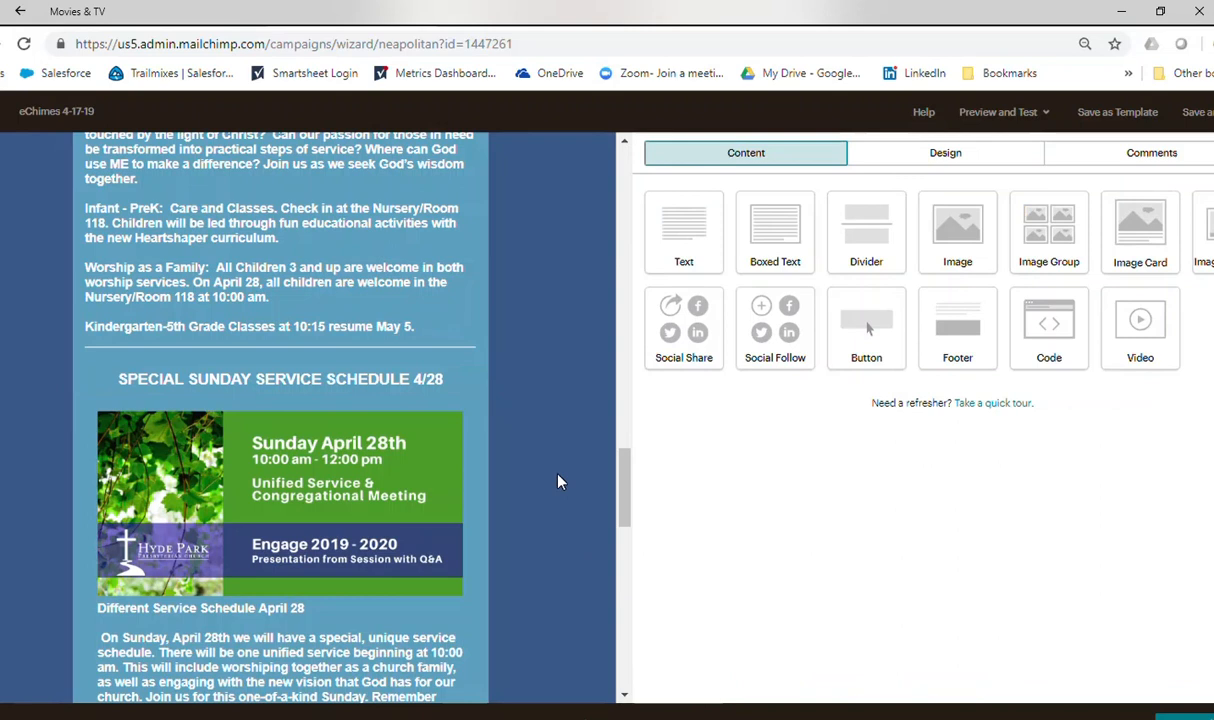
# Open the Good Friday Prayers Around the Cross image card and set its description text to the Automatic font color.
pyautogui.moveTo(614, 462); pyautogui.dragTo(657, 270)
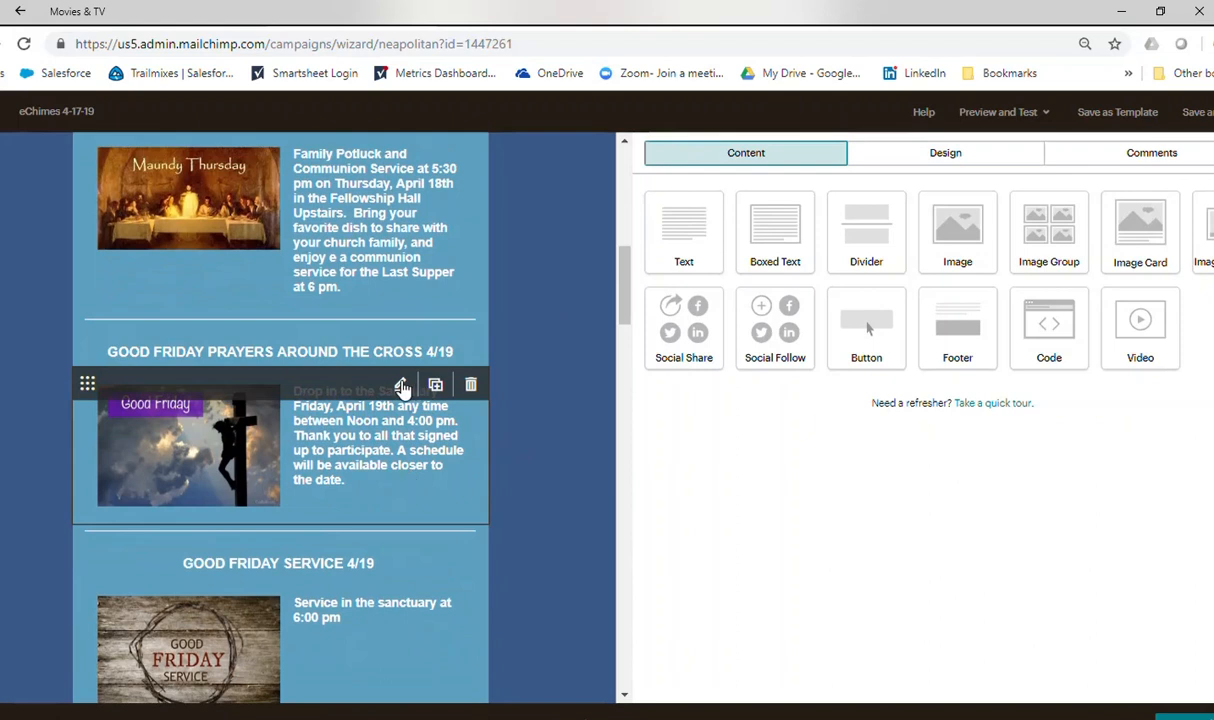
pyautogui.click(401, 386)
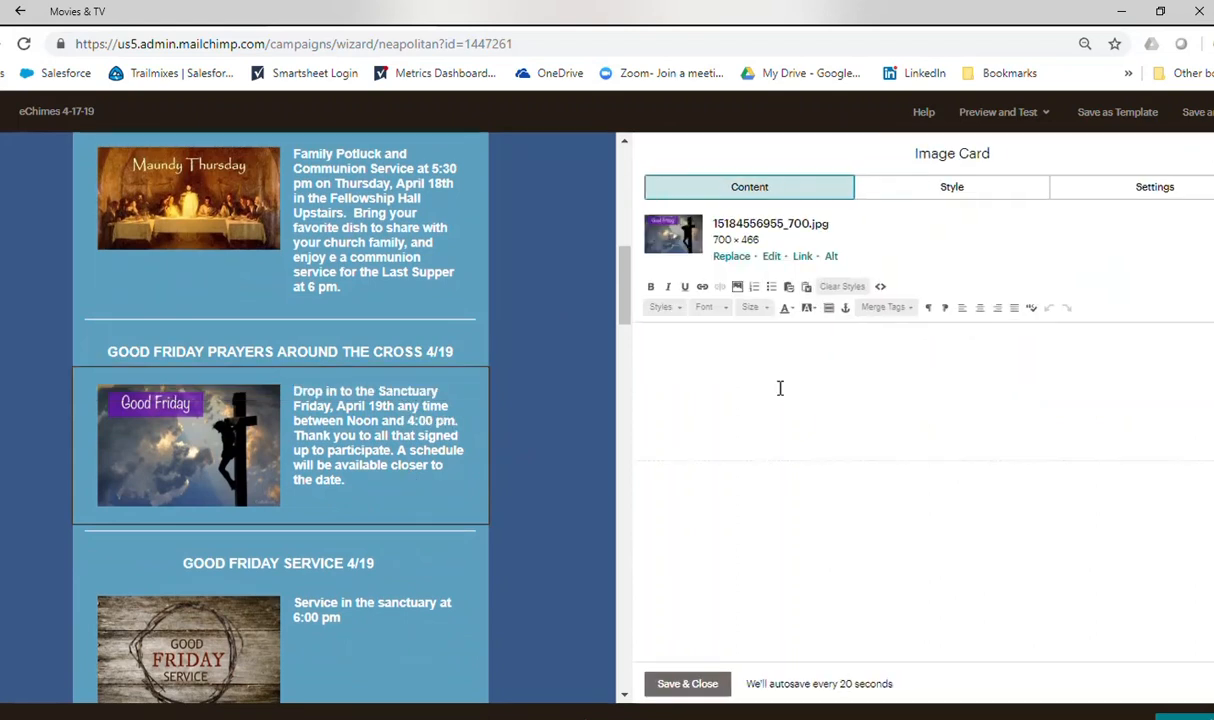
pyautogui.moveTo(696, 344); pyautogui.dragTo(1192, 365)
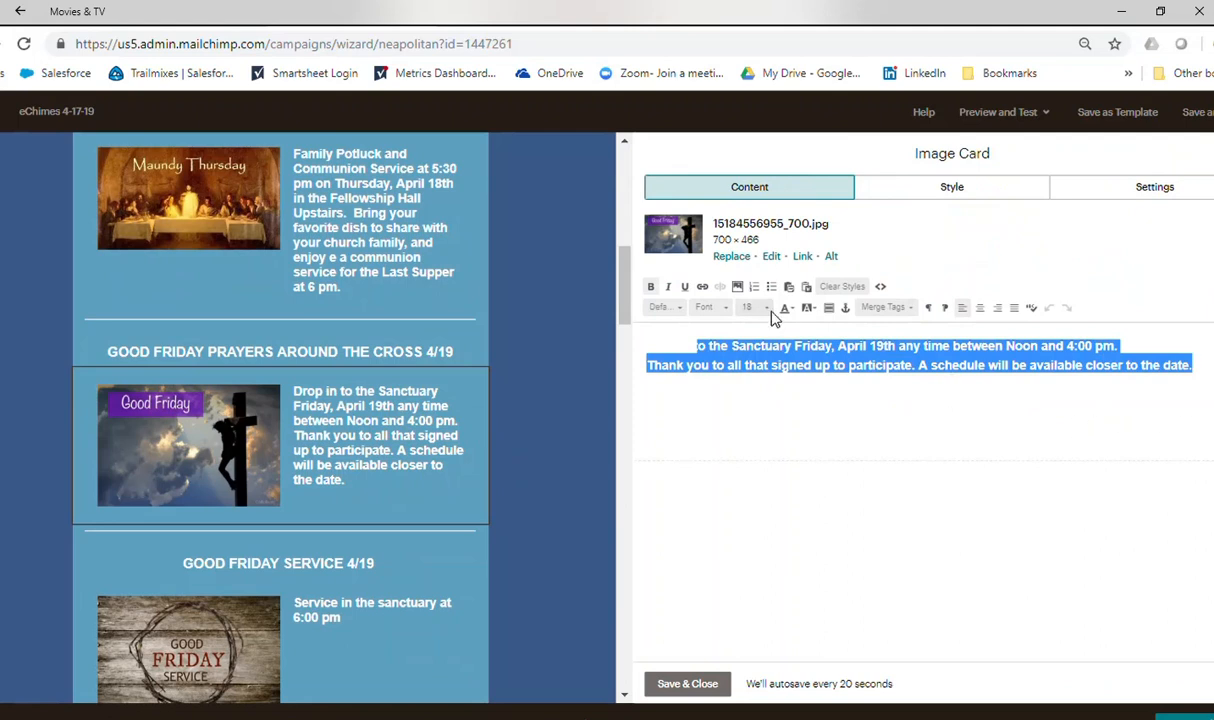
pyautogui.click(793, 309)
pyautogui.click(787, 329)
# Delete the sentence "A schedule will be available closer to the date." from the card's description, then save and close the card.
pyautogui.click(922, 366)
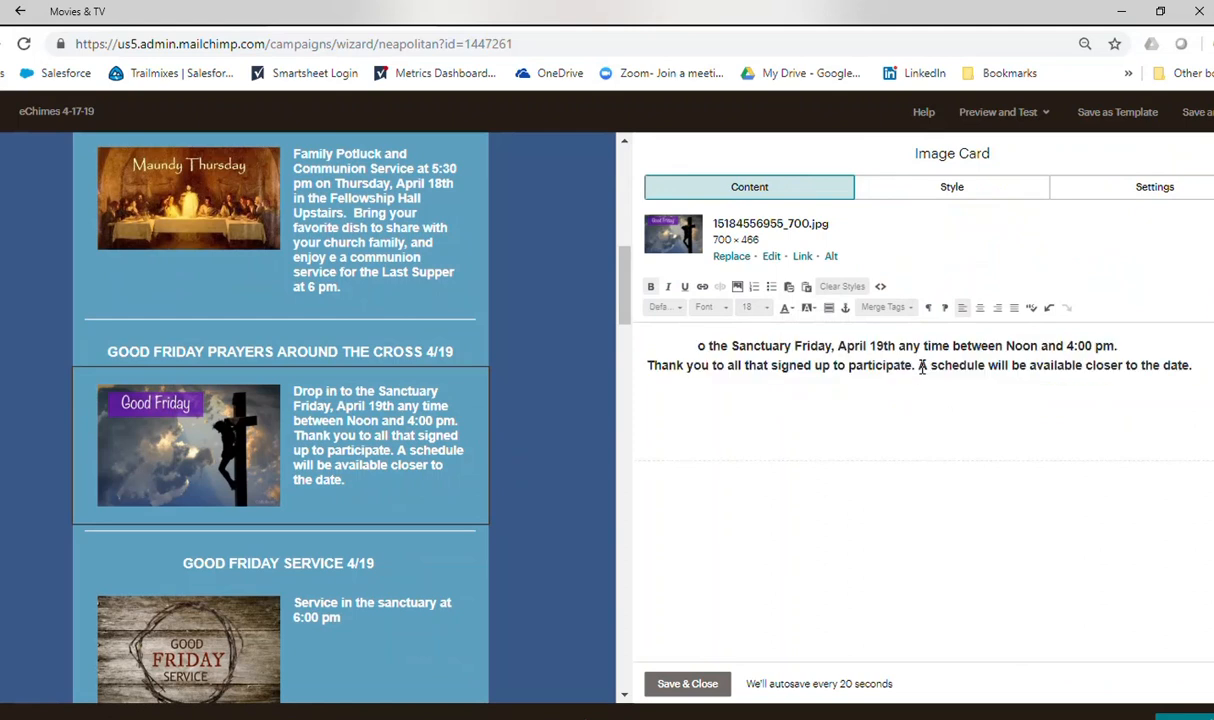
pyautogui.hotkey('shift', 'End')
pyautogui.press('Delete')
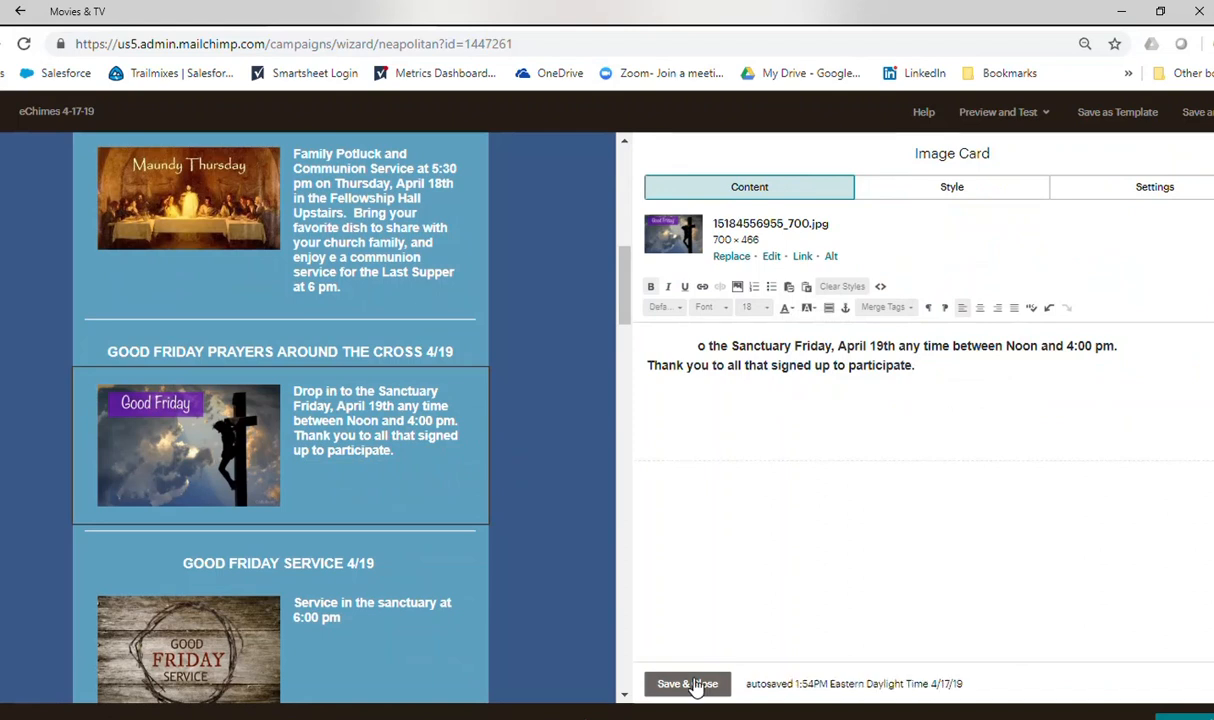
pyautogui.click(690, 684)
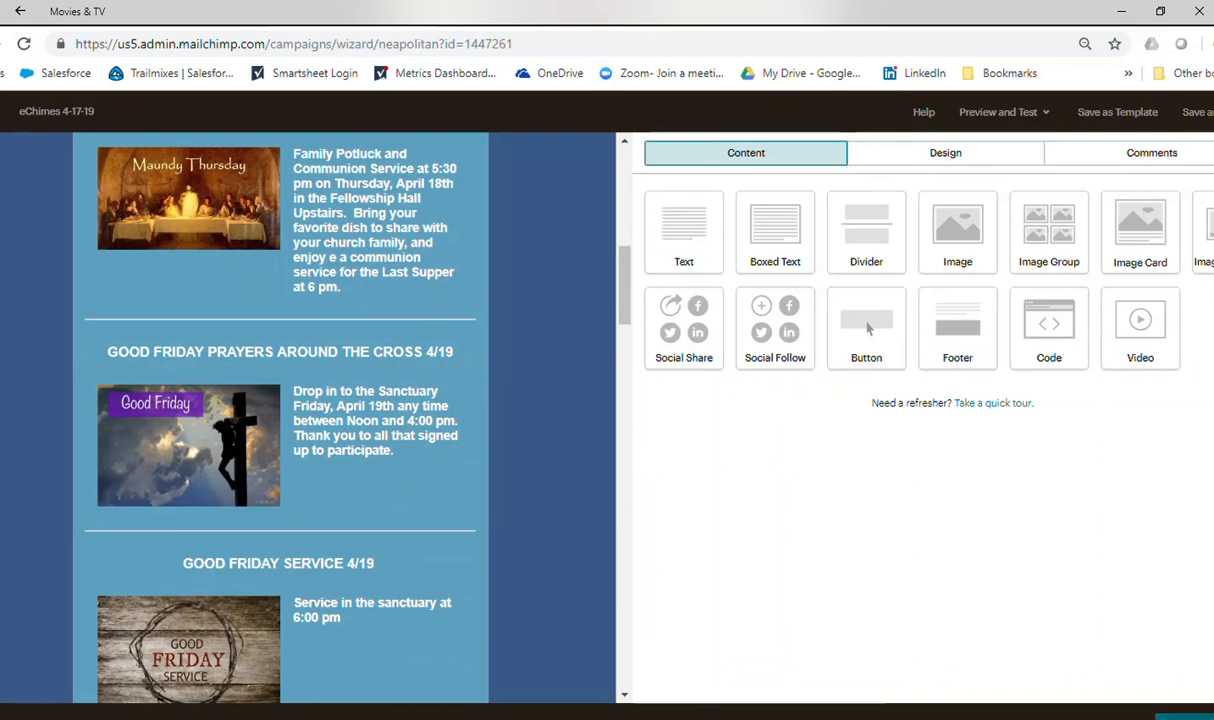
# Leave the editor for the campaign overview, reopen the design and review the newsletter in desktop preview mode.
pyautogui.click(1187, 716)
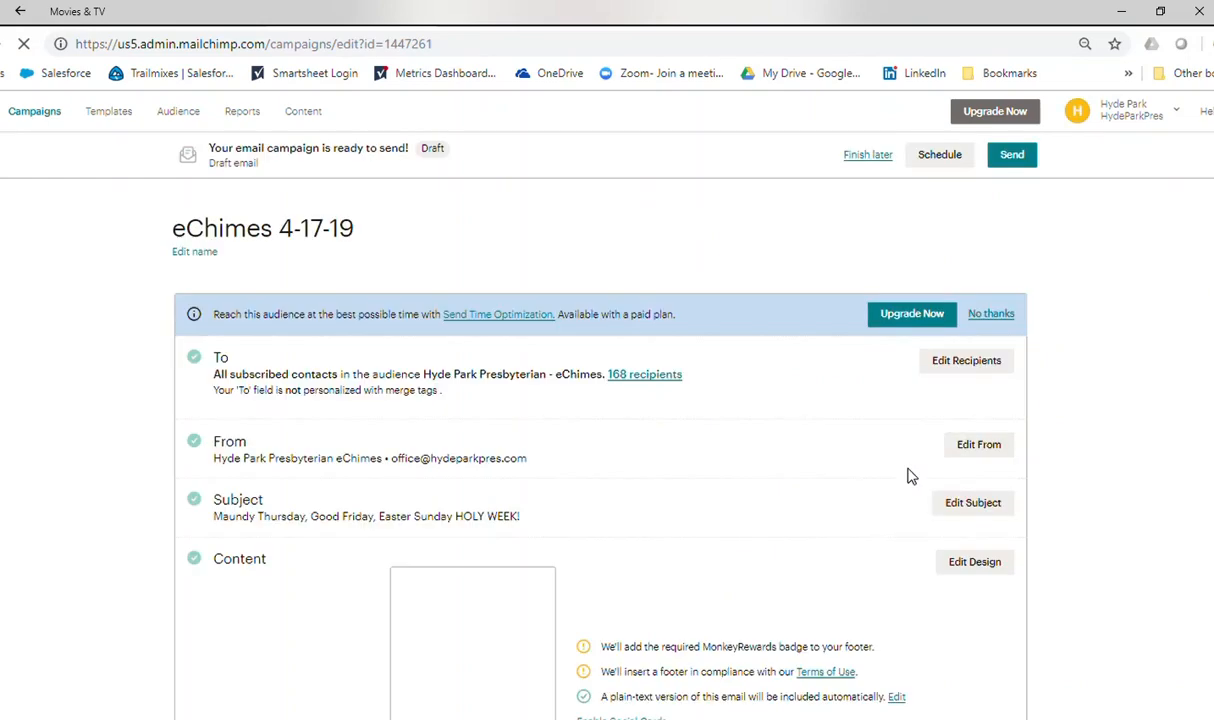
pyautogui.click(975, 565)
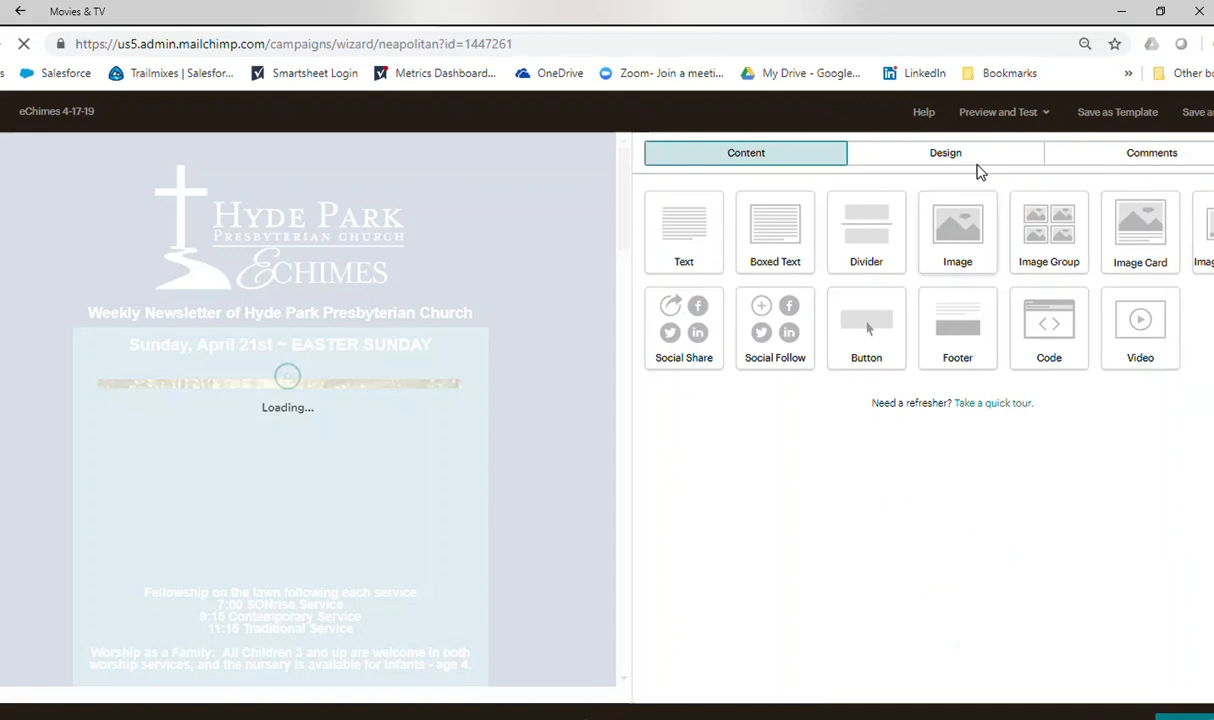
pyautogui.click(970, 113)
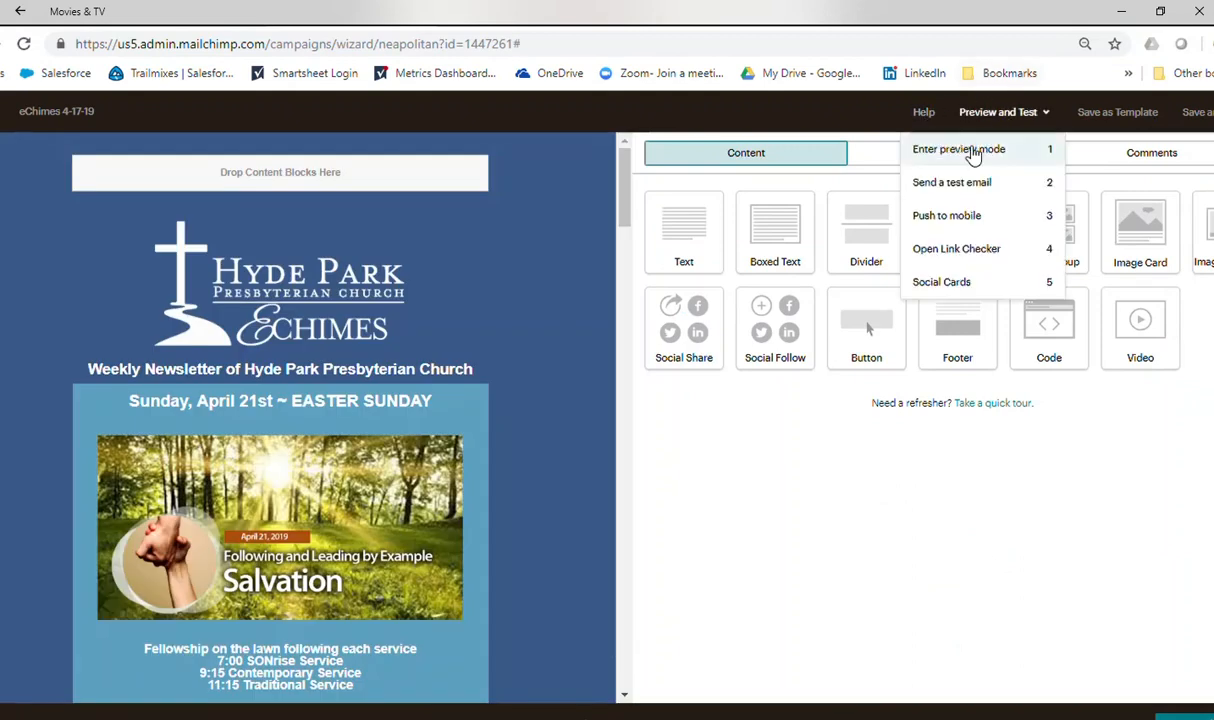
pyautogui.click(972, 151)
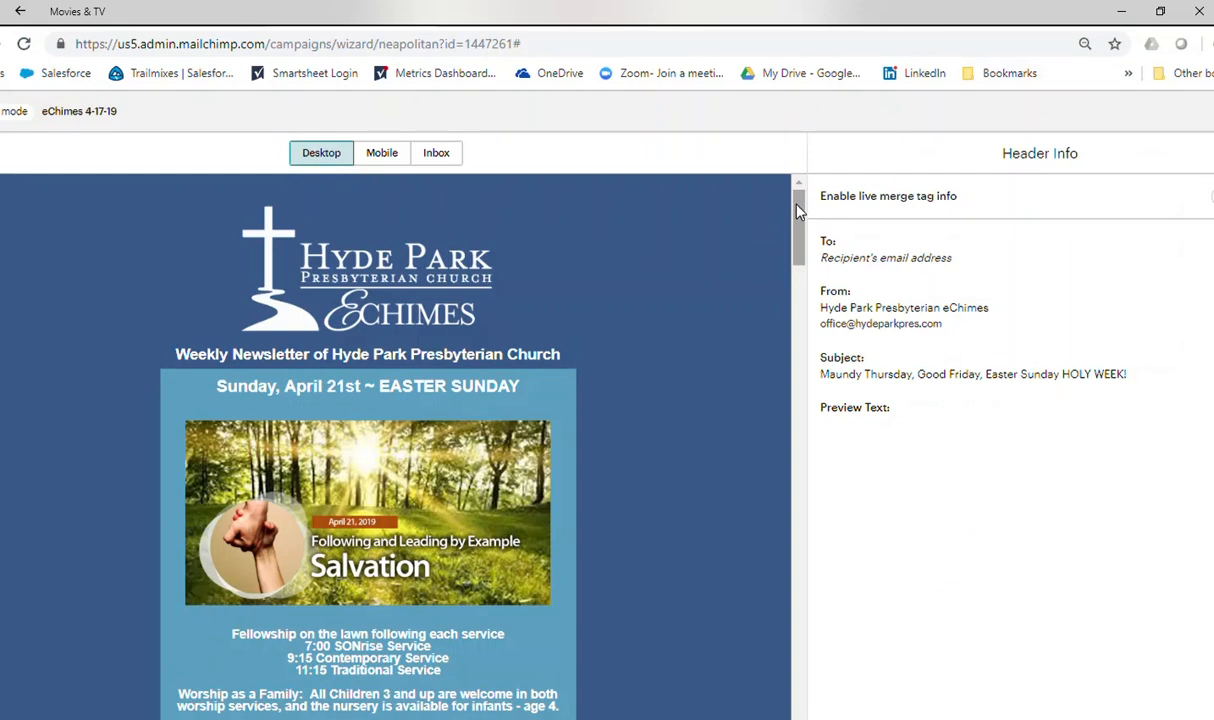
pyautogui.moveTo(797, 200); pyautogui.dragTo(875, 165)
# Review the newsletter down to its footer in the mobile preview, then exit preview mode.
pyautogui.click(385, 155)
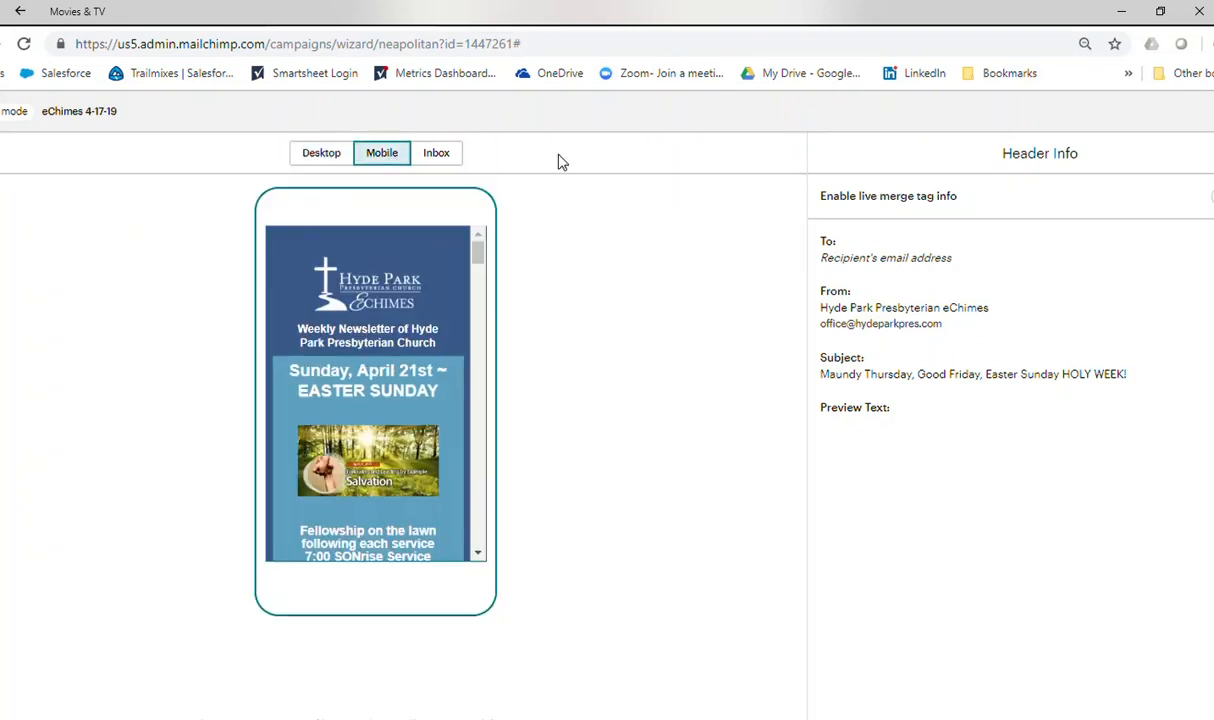
pyautogui.moveTo(477, 248); pyautogui.dragTo(489, 315)
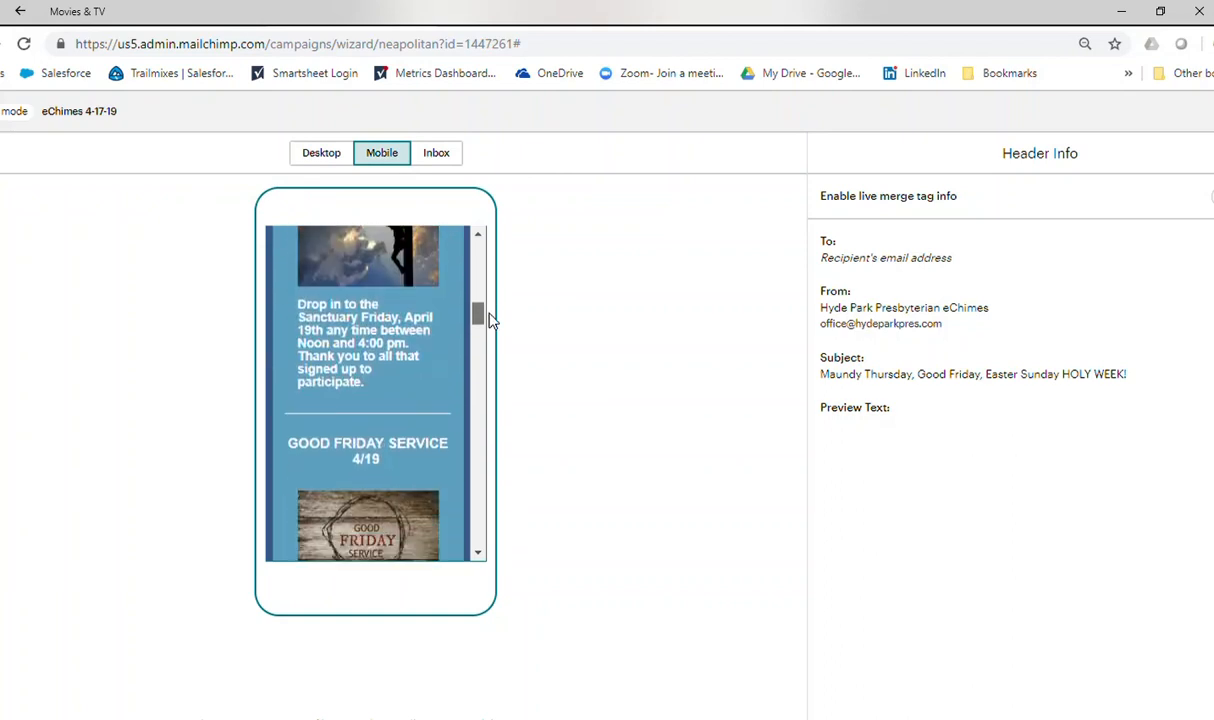
pyautogui.moveTo(489, 318); pyautogui.dragTo(509, 552)
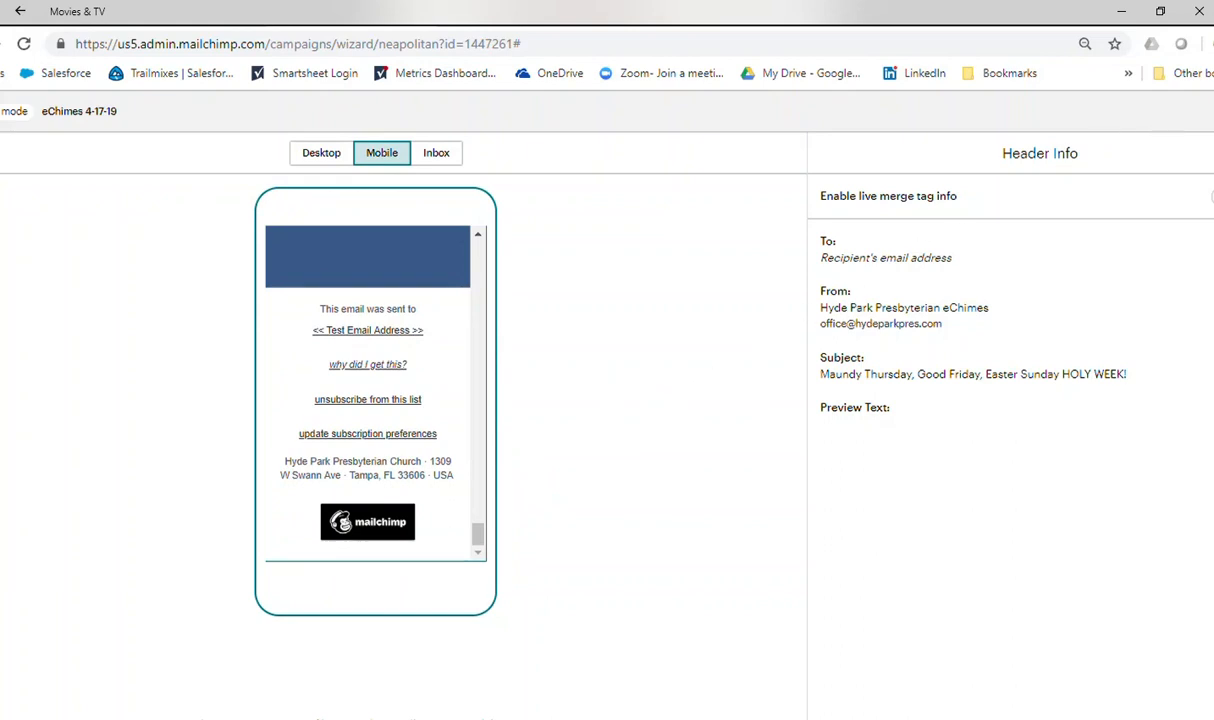
pyautogui.click(1212, 111)
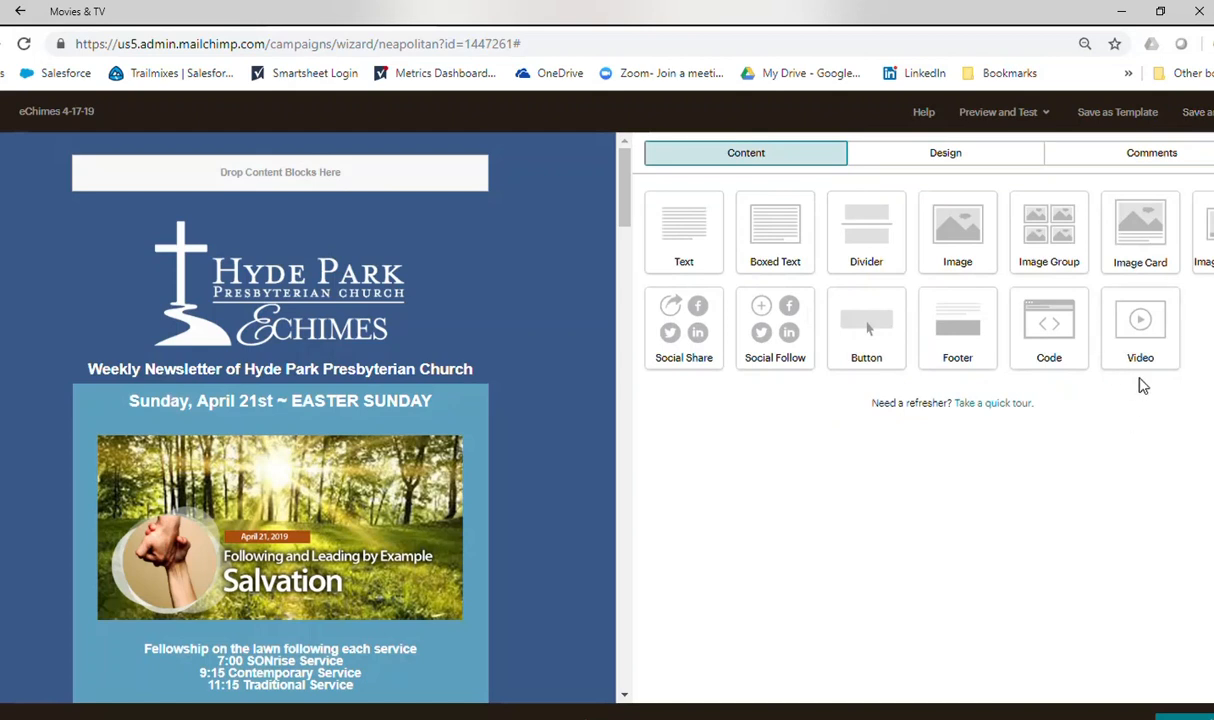
# Return to the campaign overview and review its recipients, sender, subject, content and sharing sections.
pyautogui.click(1180, 717)
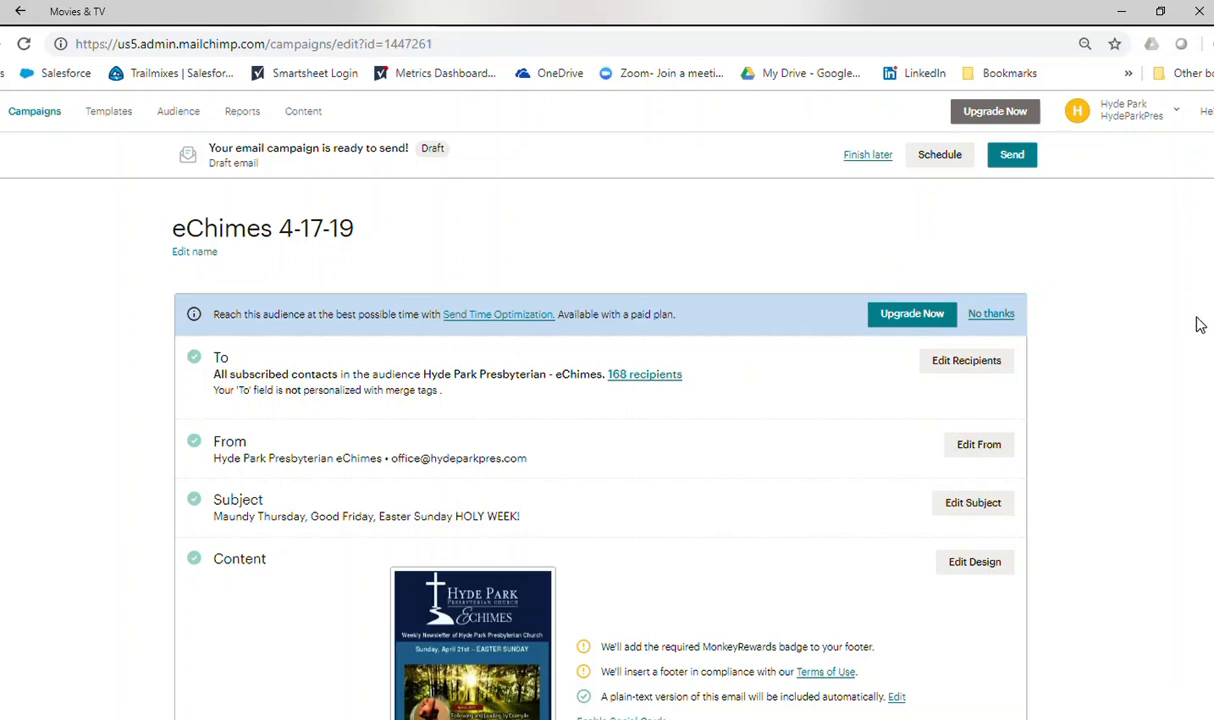
pyautogui.scroll(-4, 600, 450)
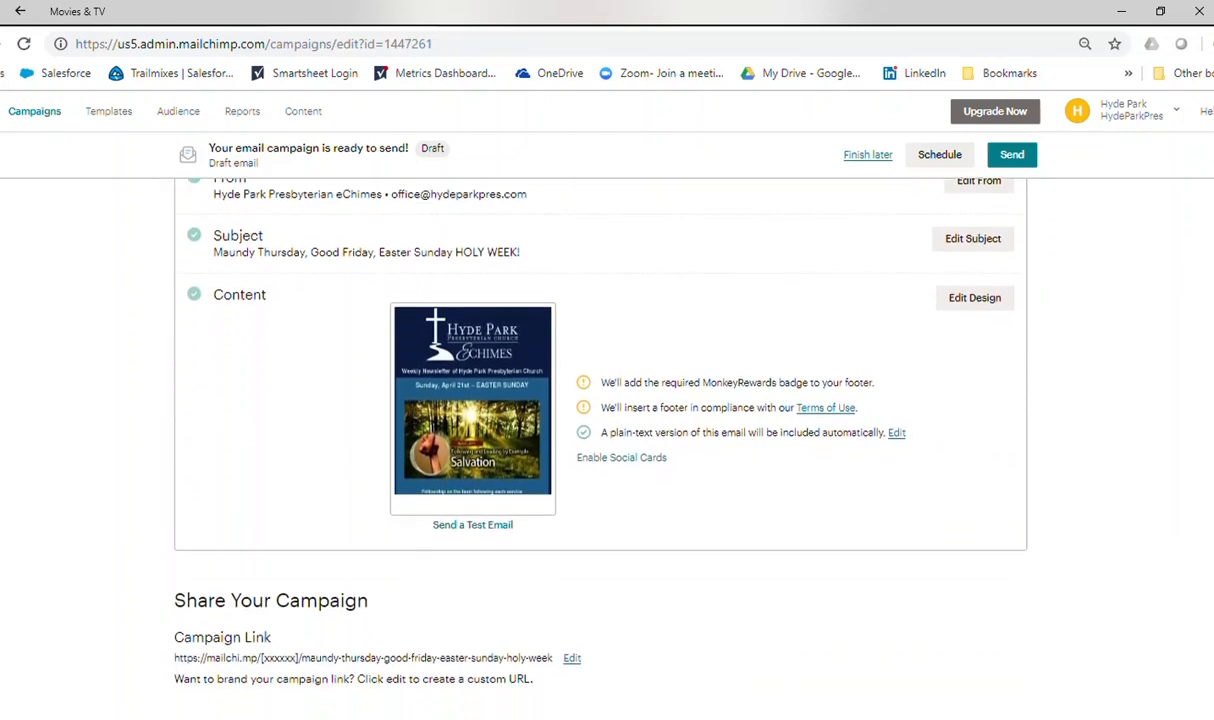
pyautogui.scroll(-4, 600, 450)
pyautogui.scroll(7, 600, 450)
pyautogui.scroll(1, 600, 450)
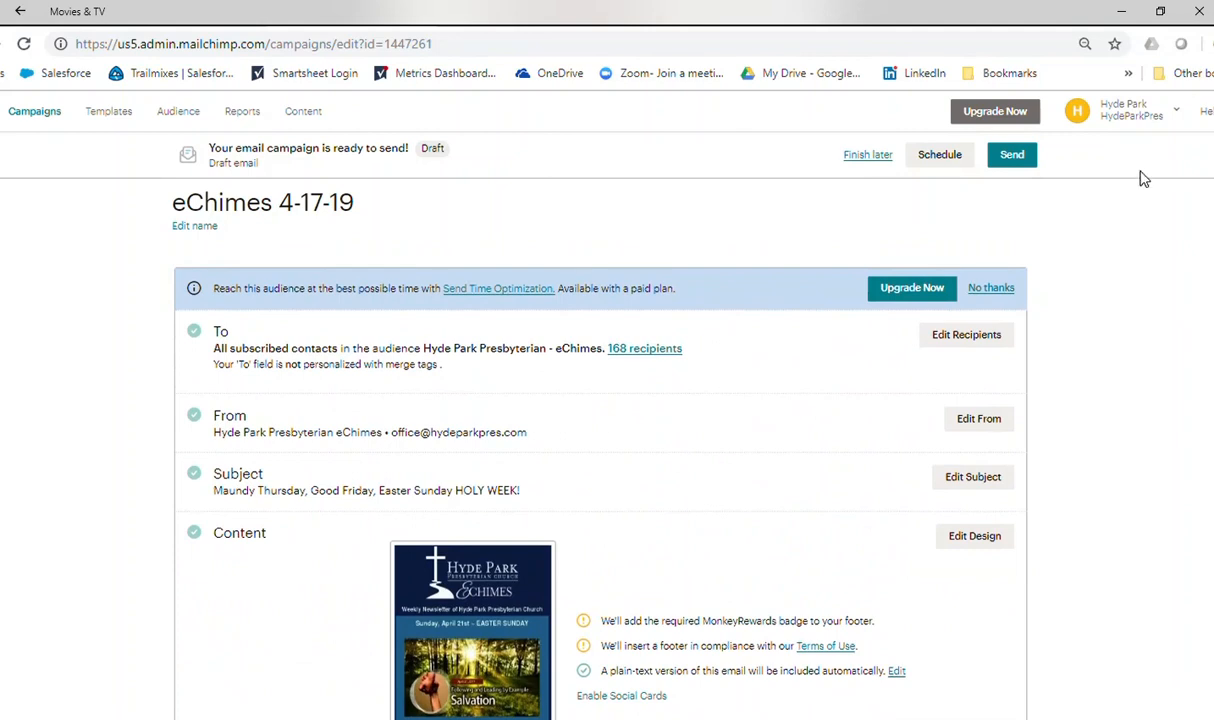
# Open the send confirmation for the eChimes 4-17-19 campaign and cancel it without sending.
pyautogui.click(1012, 158)
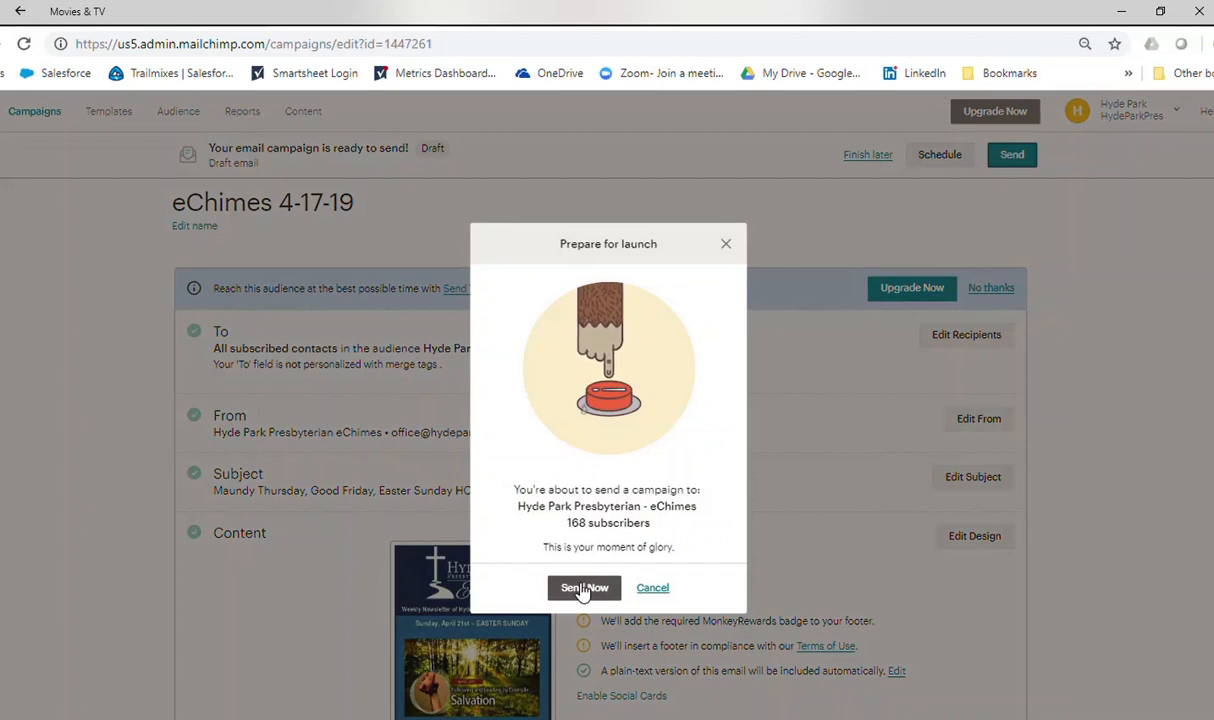
pyautogui.click(652, 589)
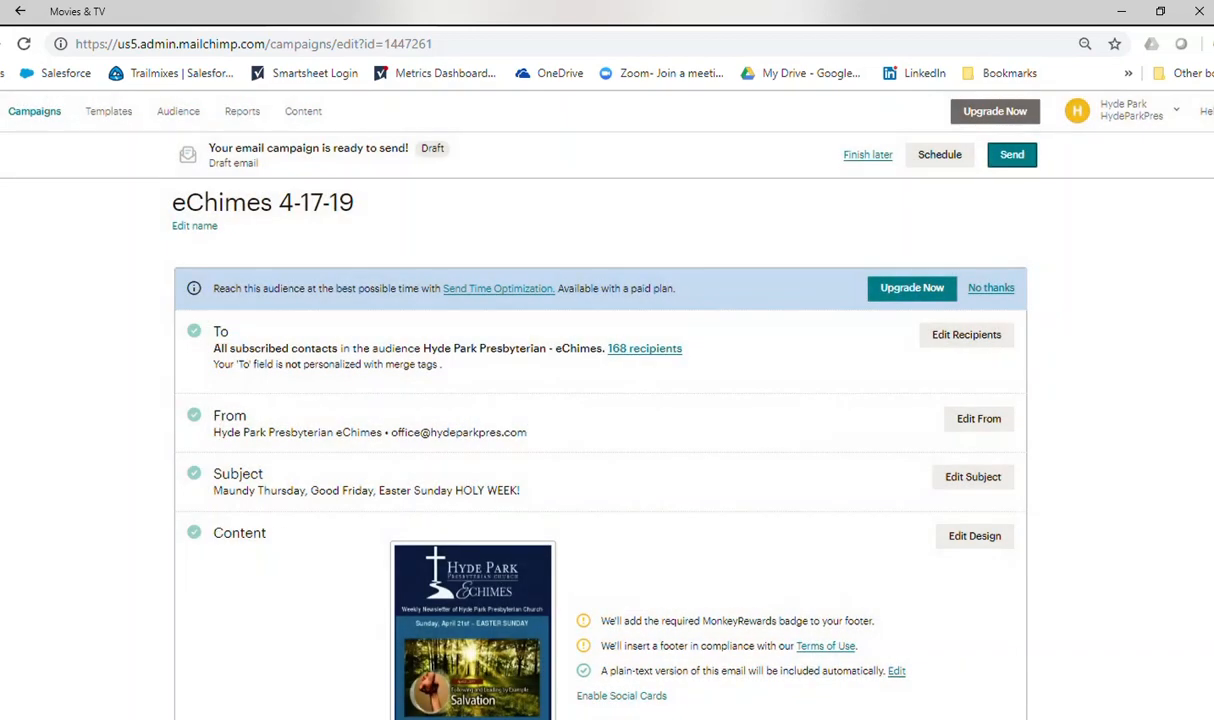